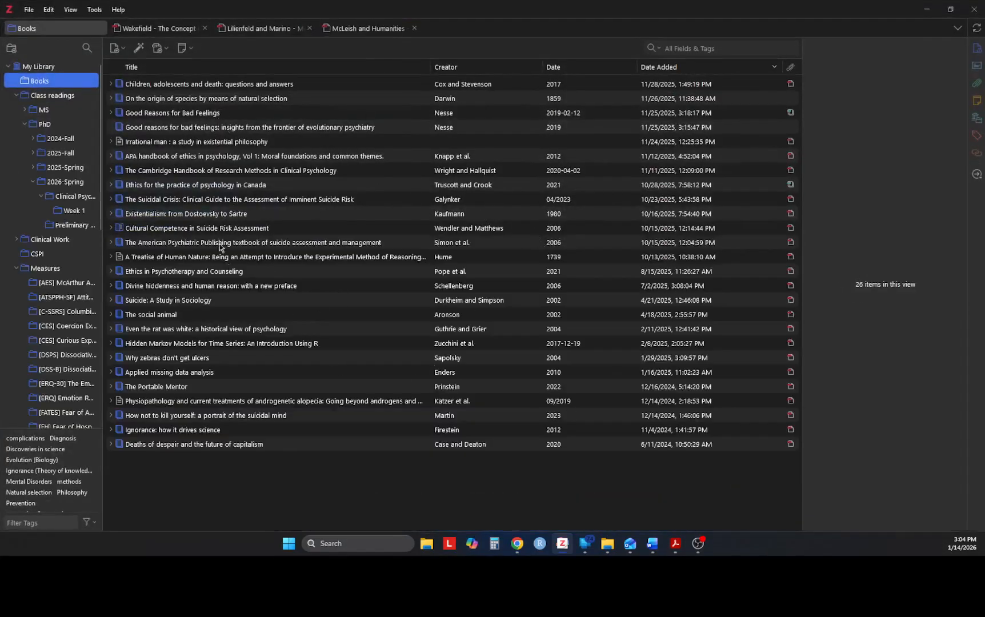
# View the items in the PID-5 Review collection
pyautogui.scroll(-10, 55, 253)
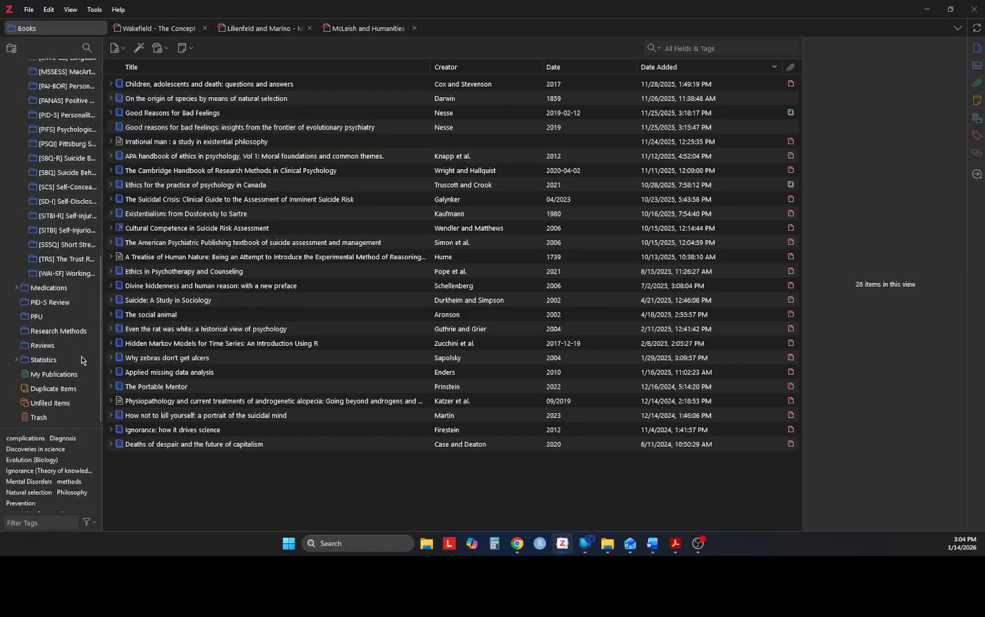
pyautogui.click(52, 303)
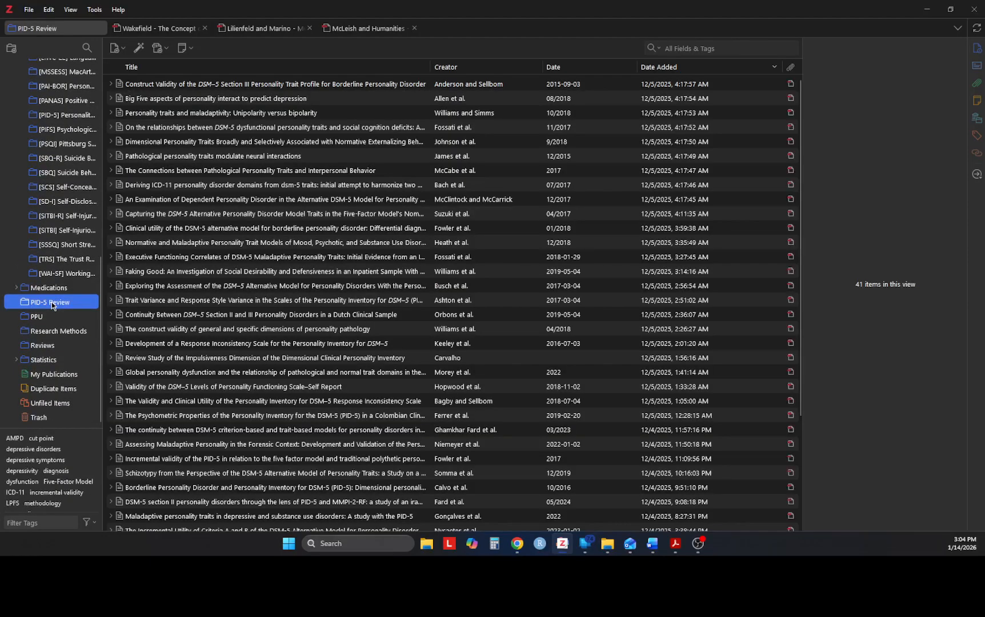
pyautogui.scroll(10, 43, 182)
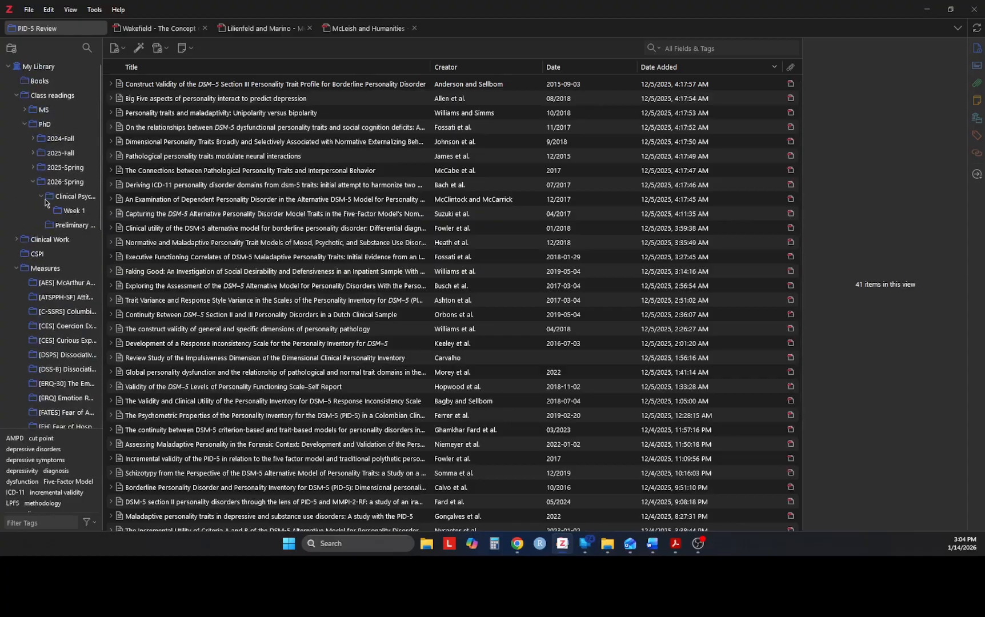
# Create a new collection named Example directly under My Library
pyautogui.click(28, 68)
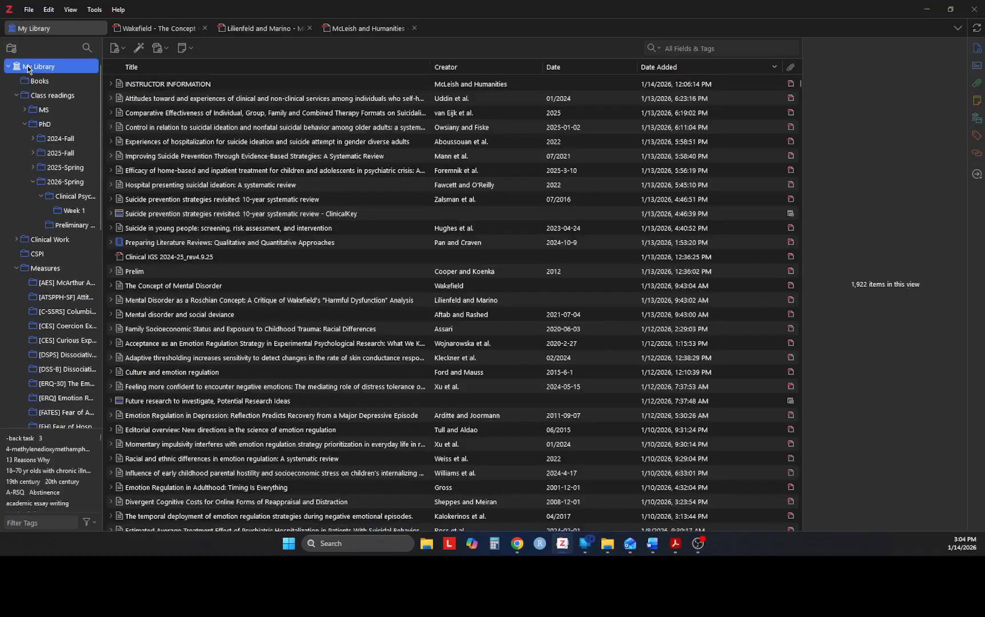
pyautogui.rightClick(28, 69)
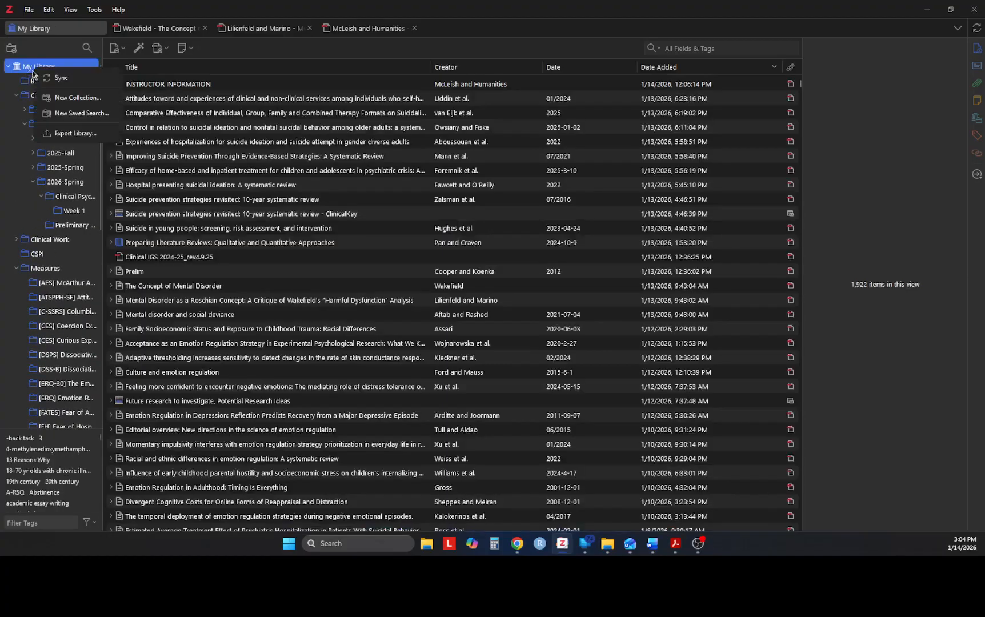
pyautogui.click(71, 99)
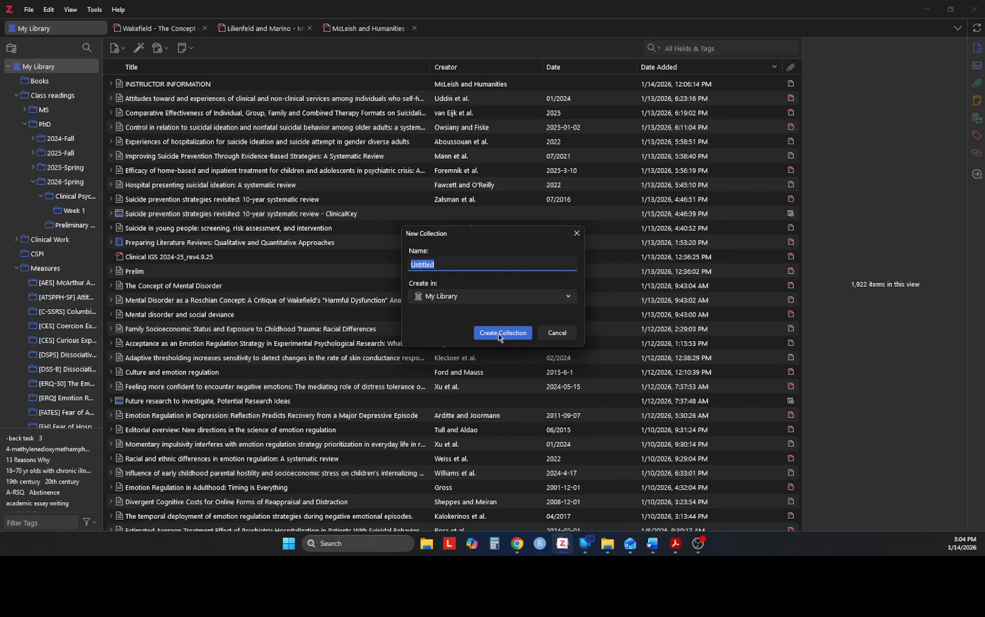
pyautogui.write('Example')
pyautogui.click(499, 335)
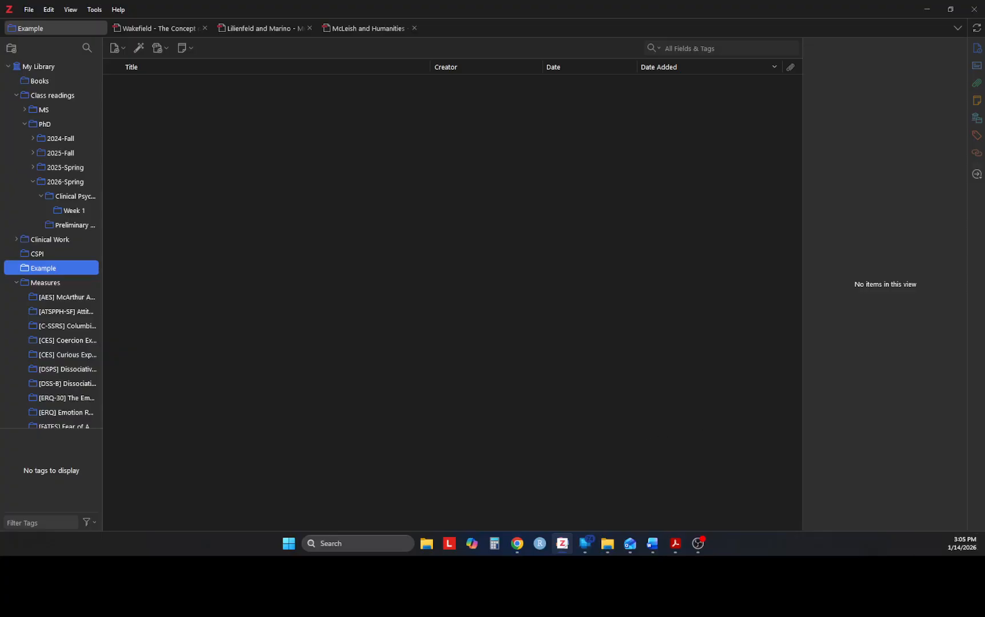
pyautogui.hotkey('alt', 'Tab')
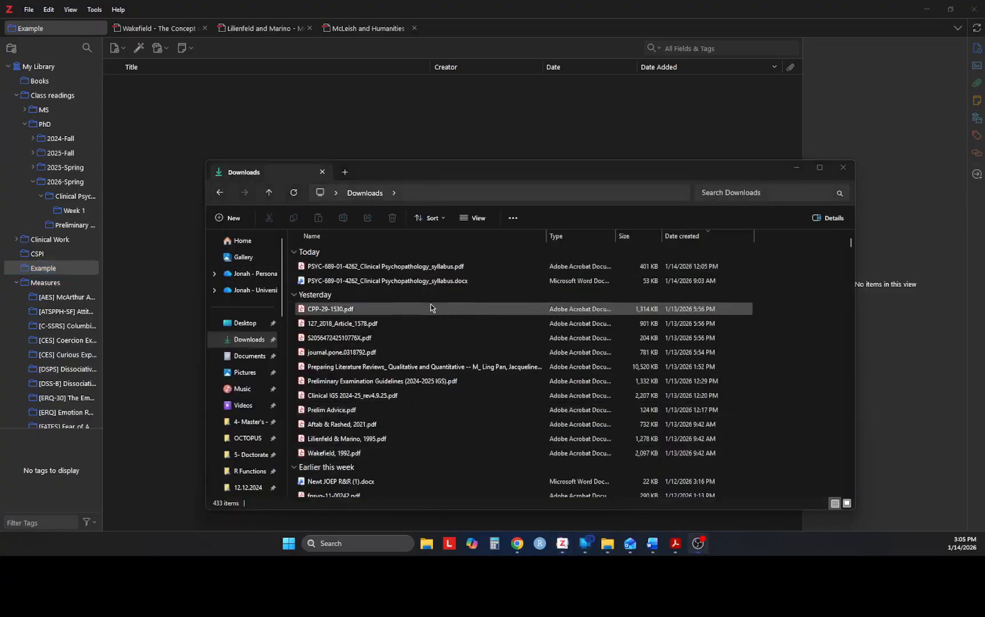
pyautogui.moveTo(440, 169); pyautogui.dragTo(671, 137)
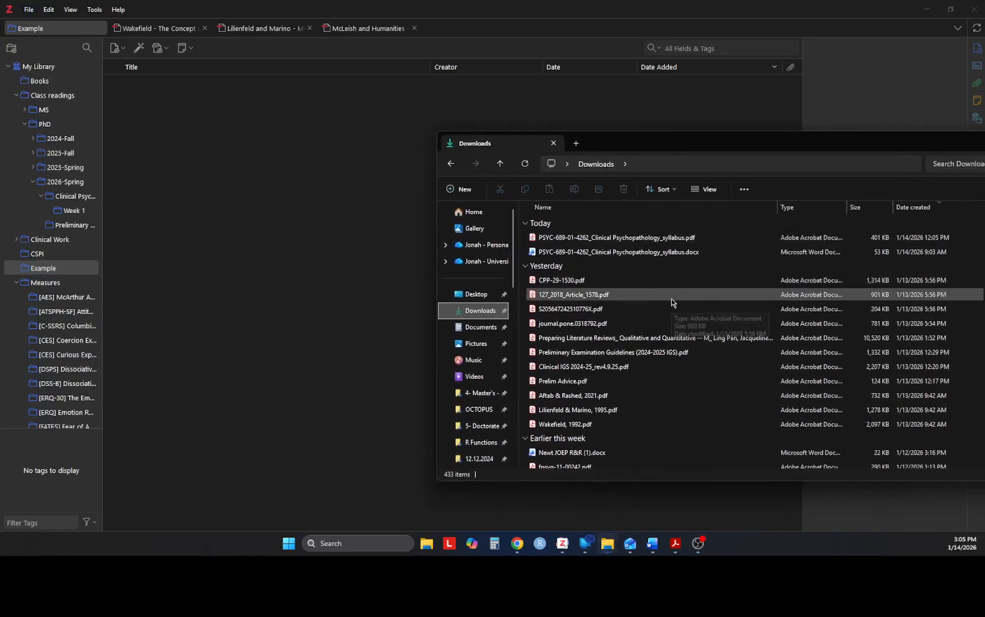
pyautogui.moveTo(600, 323); pyautogui.dragTo(304, 319)
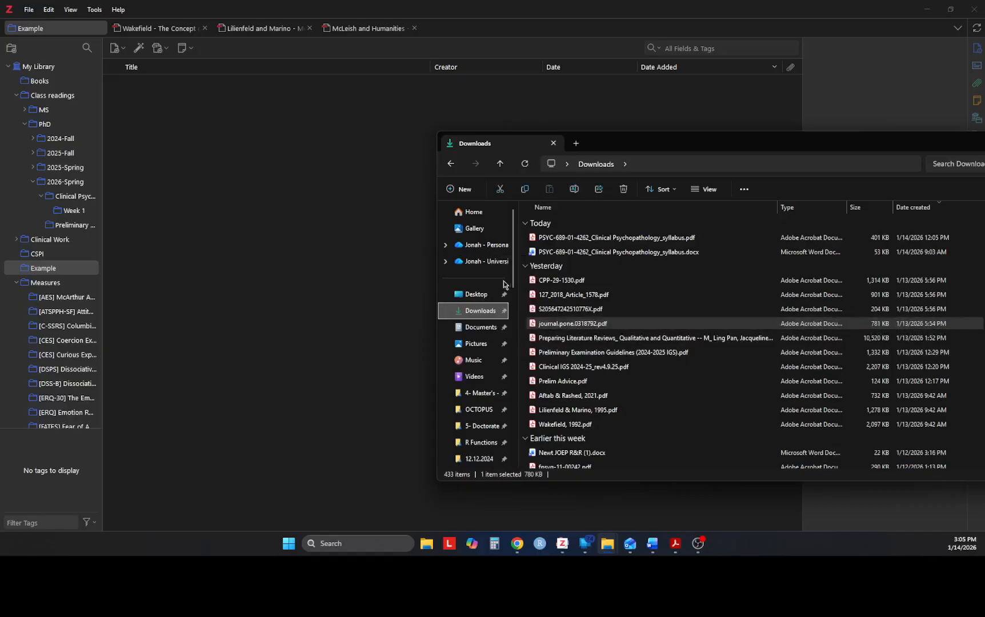
pyautogui.moveTo(576, 309); pyautogui.dragTo(283, 245)
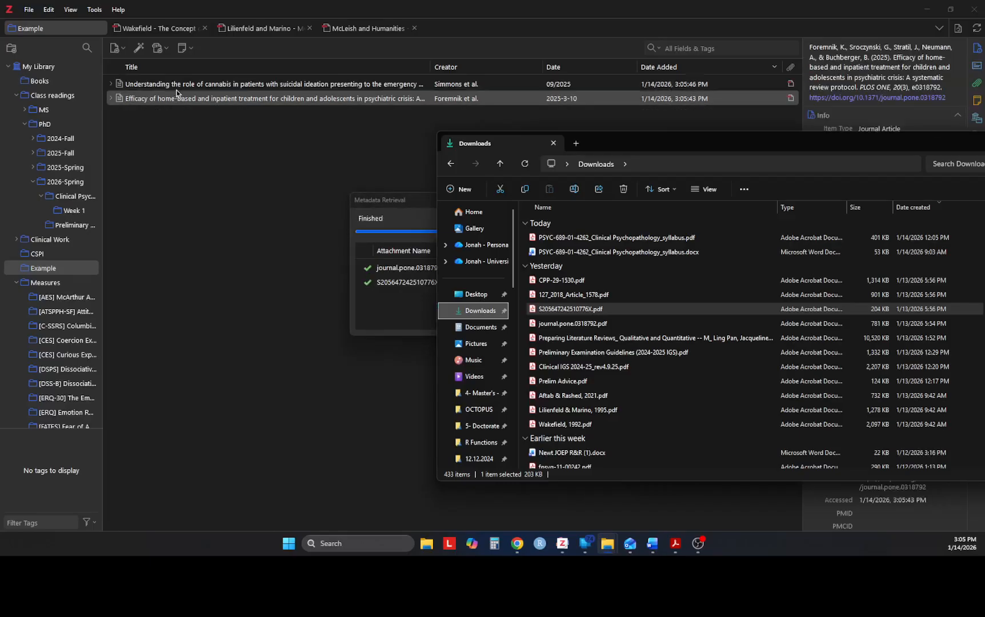
# Add the Preparing Literature Reviews PDF and the 1995 article PDF from Downloads to the collection, and minimize File Explorer
pyautogui.moveTo(886, 146); pyautogui.dragTo(563, 188)
pyautogui.moveTo(320, 379); pyautogui.dragTo(375, 153)
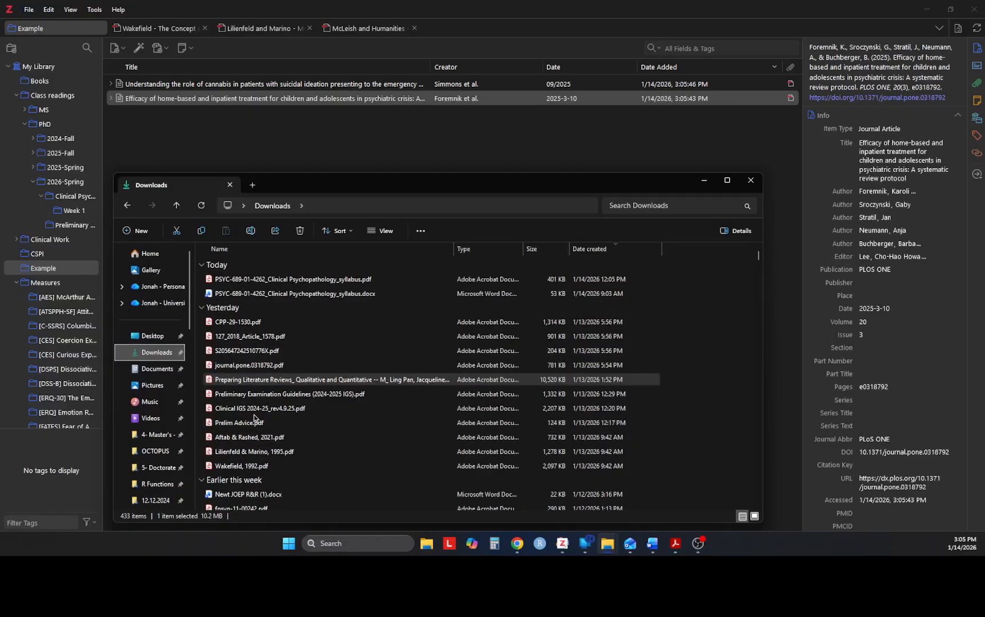
pyautogui.scroll(-1, 258, 447)
pyautogui.moveTo(257, 417); pyautogui.dragTo(540, 126)
pyautogui.click(705, 183)
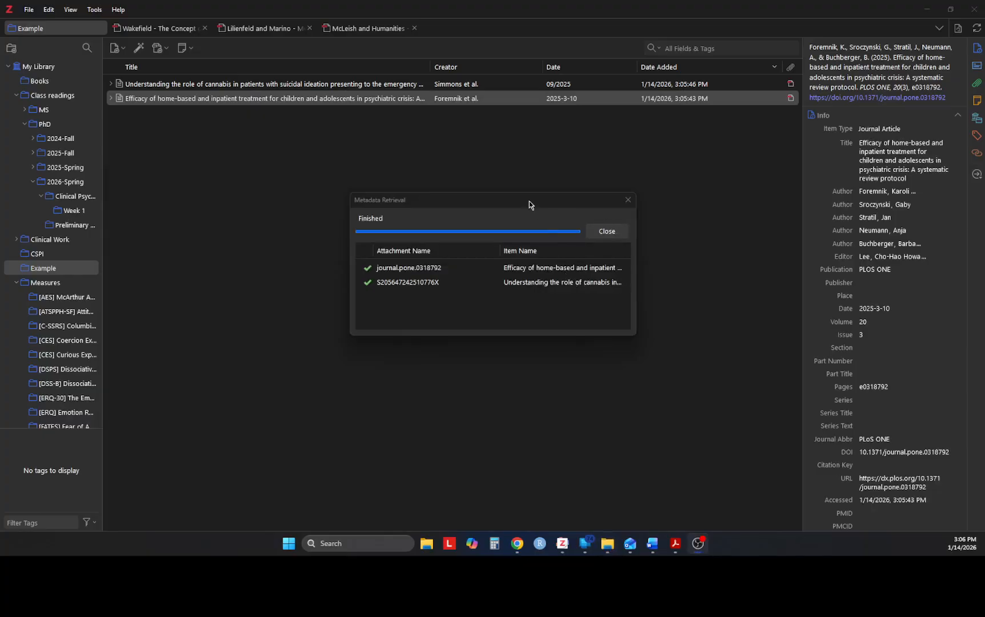
# Examine the bibliographic details retrieved for the article on home-based and inpatient treatment, and close the metadata retrieval window
pyautogui.moveTo(530, 201); pyautogui.dragTo(780, 184)
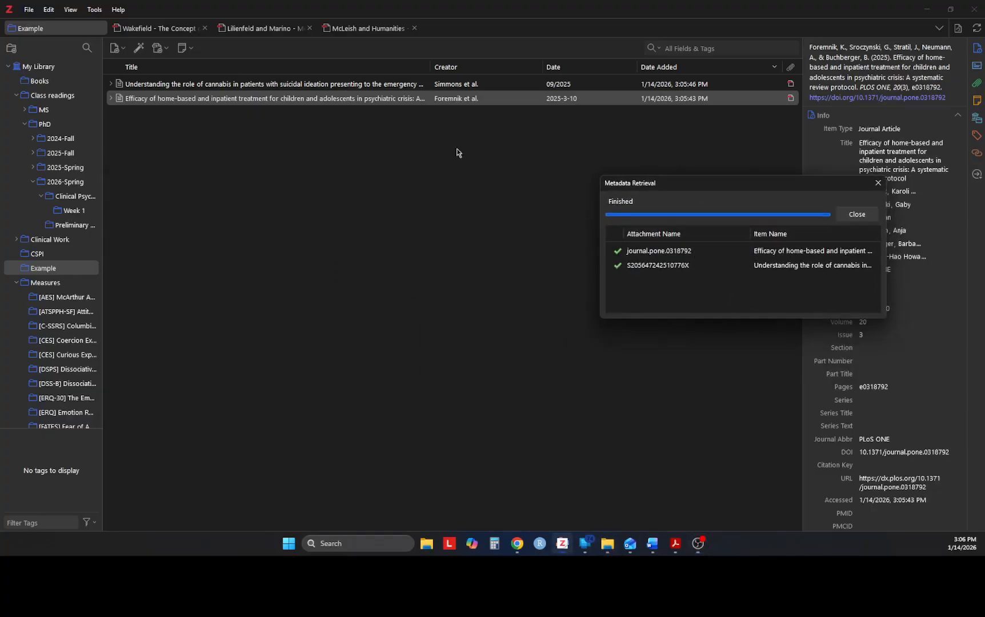
pyautogui.click(334, 185)
pyautogui.moveTo(805, 184); pyautogui.dragTo(496, 193)
pyautogui.scroll(-5, 883, 275)
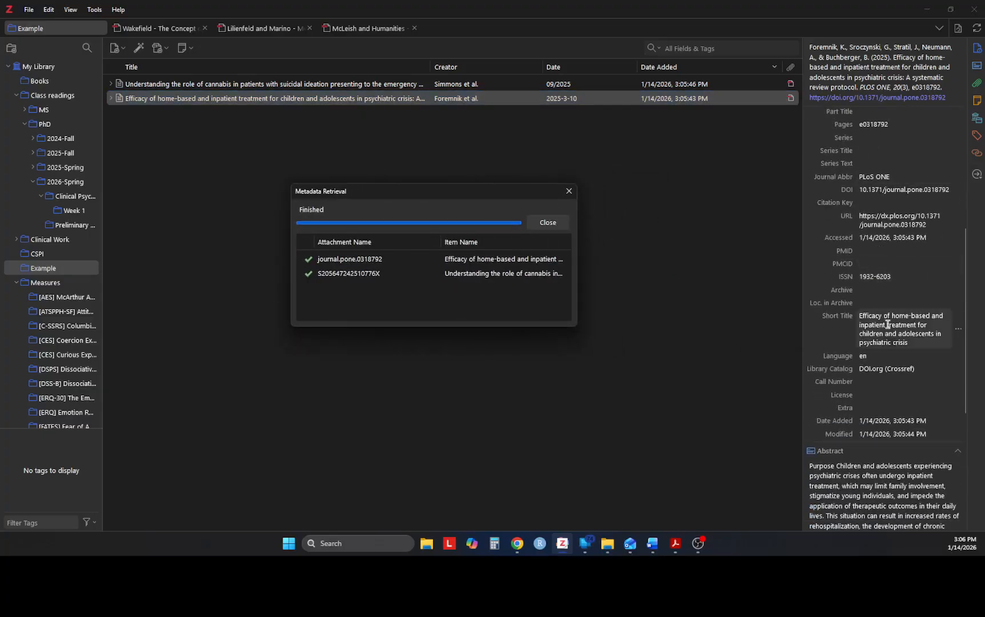
pyautogui.click(687, 252)
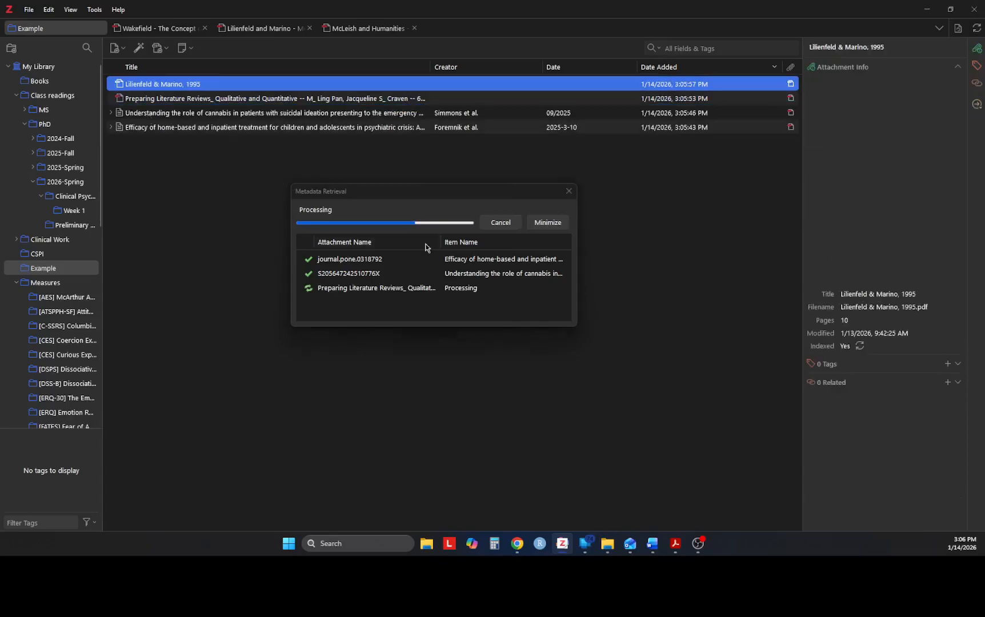
pyautogui.click(174, 128)
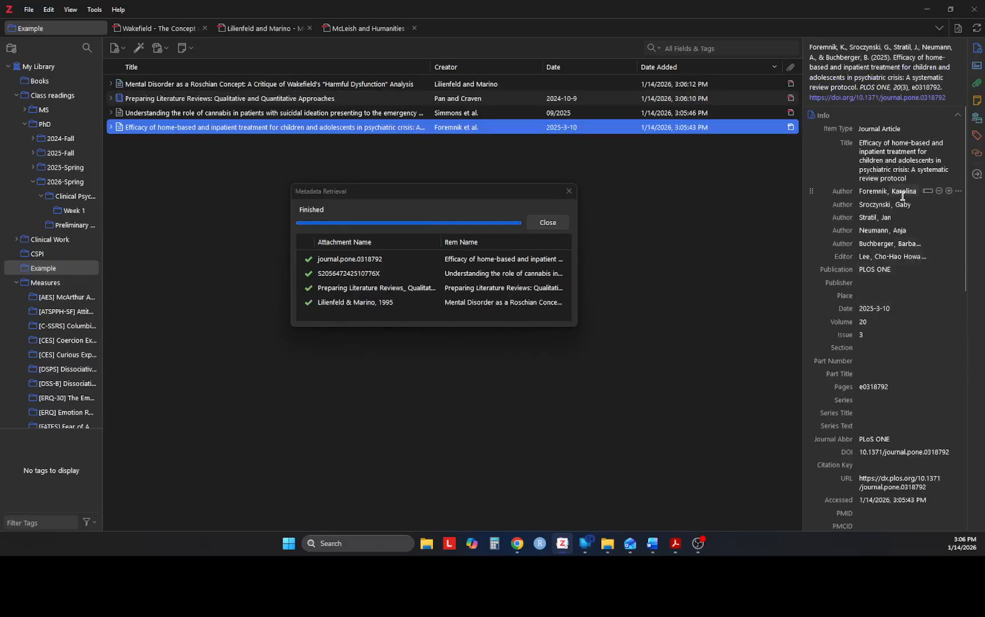
pyautogui.scroll(-3, 926, 400)
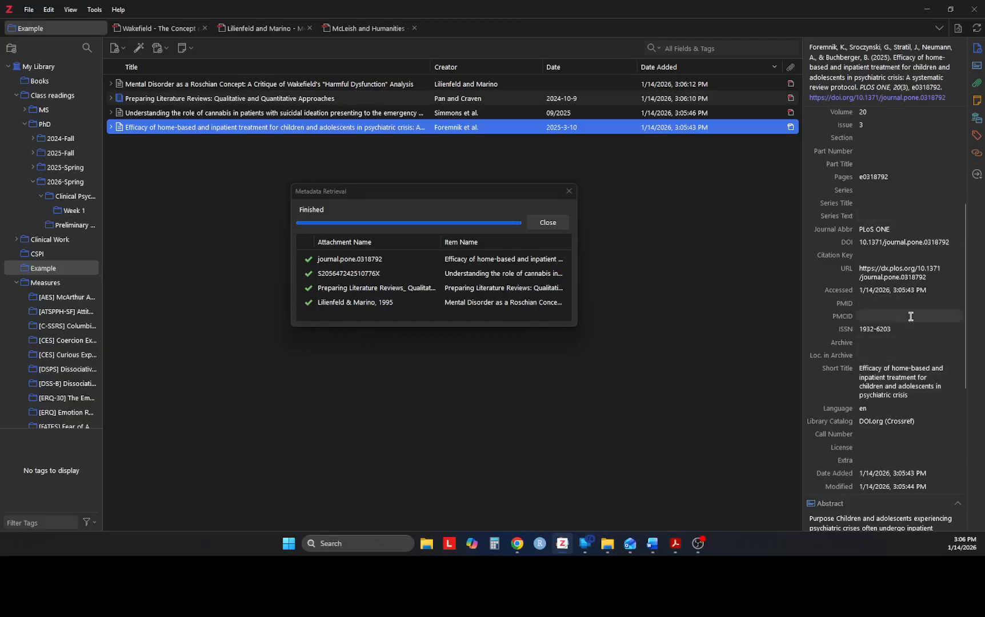
pyautogui.scroll(3, 903, 389)
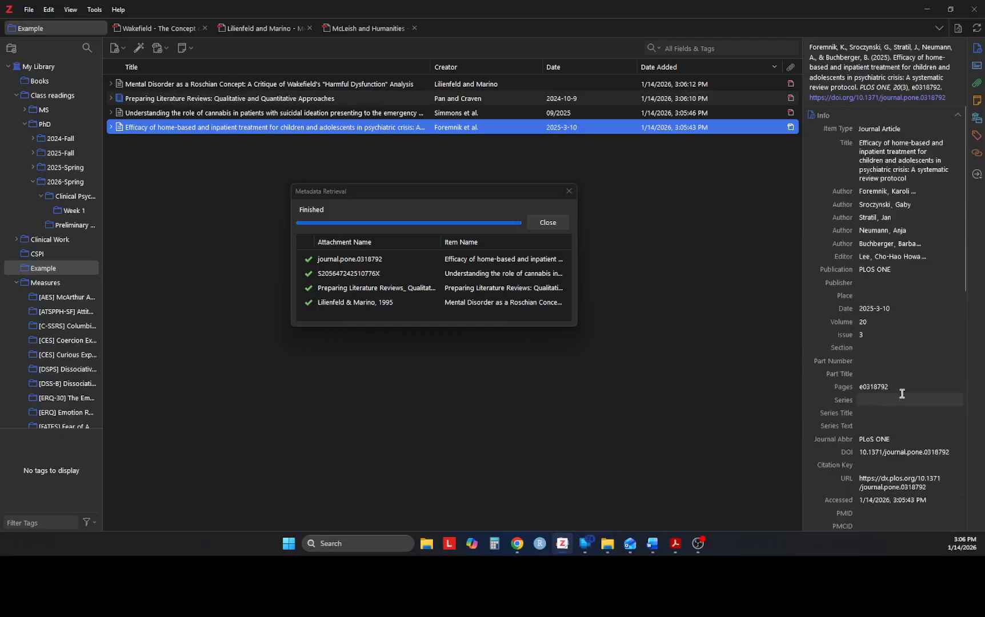
pyautogui.scroll(-3, 903, 394)
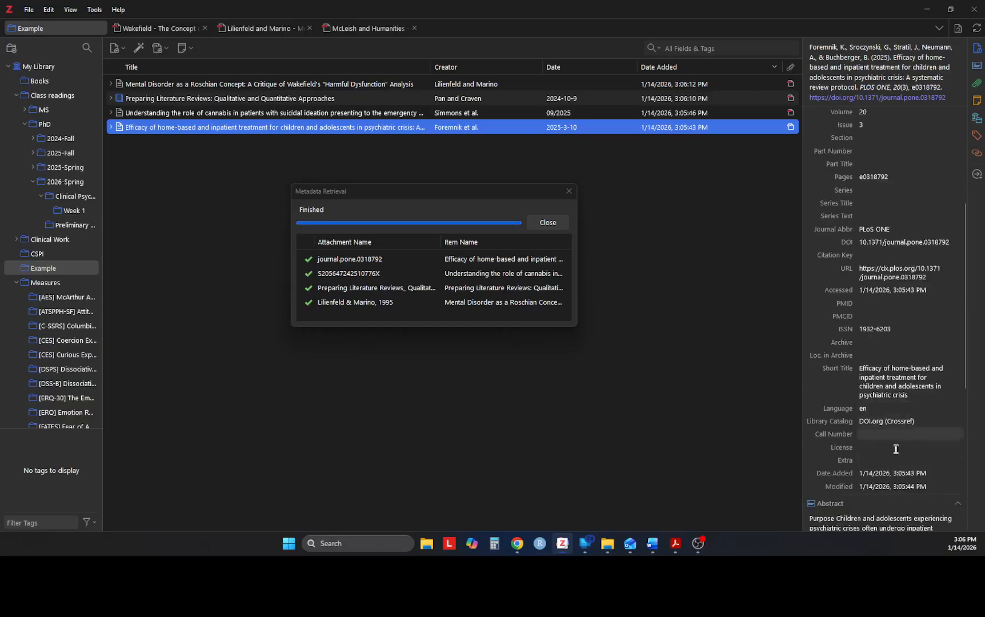
pyautogui.scroll(3, 880, 308)
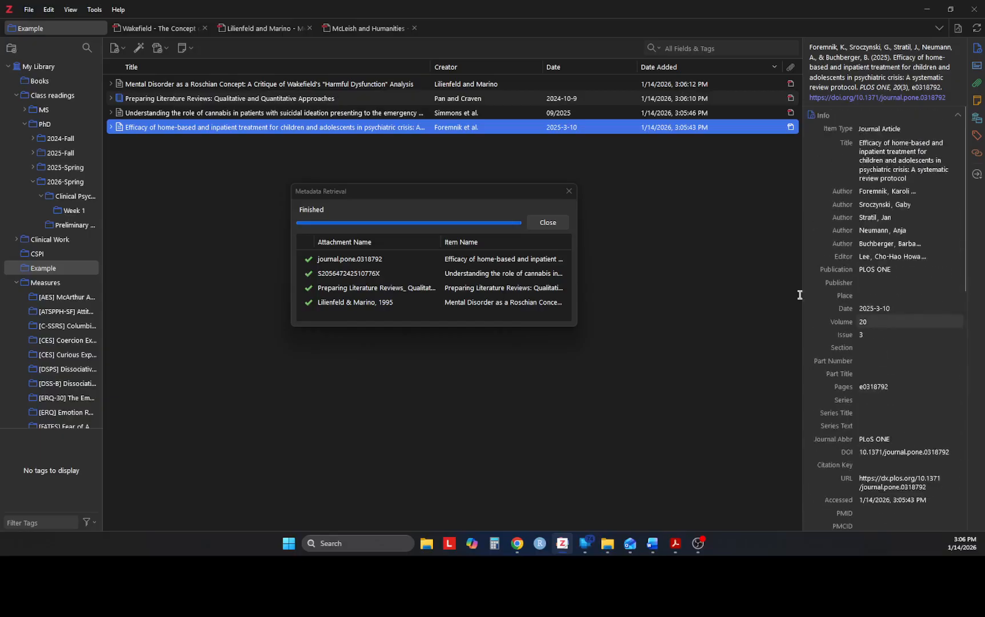
pyautogui.click(548, 222)
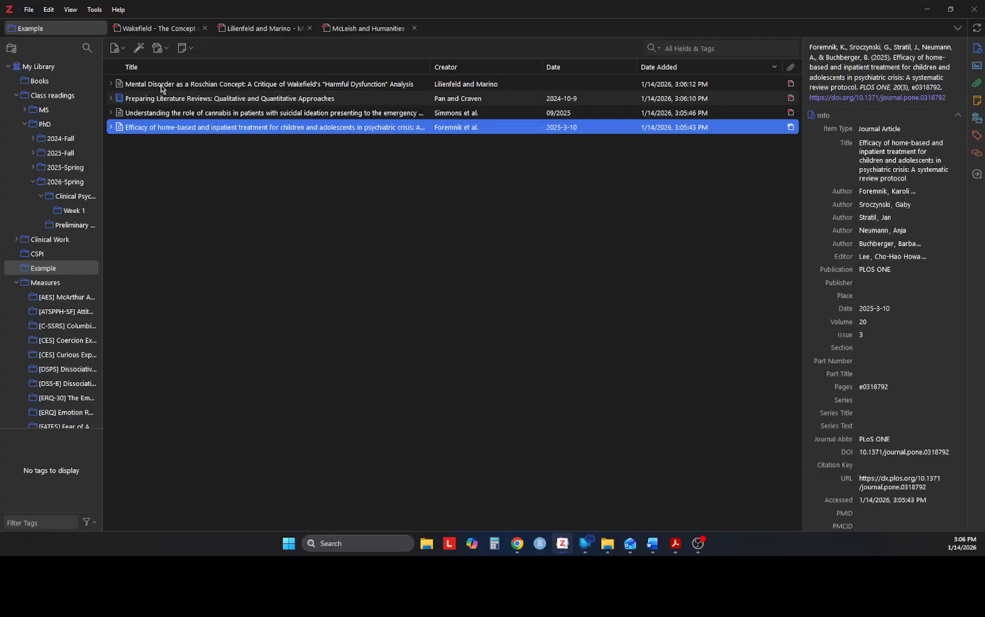
# Open the PDF attached to "Mental Disorder as a Roschian Concept" and select the publication year in its header
pyautogui.click(292, 87)
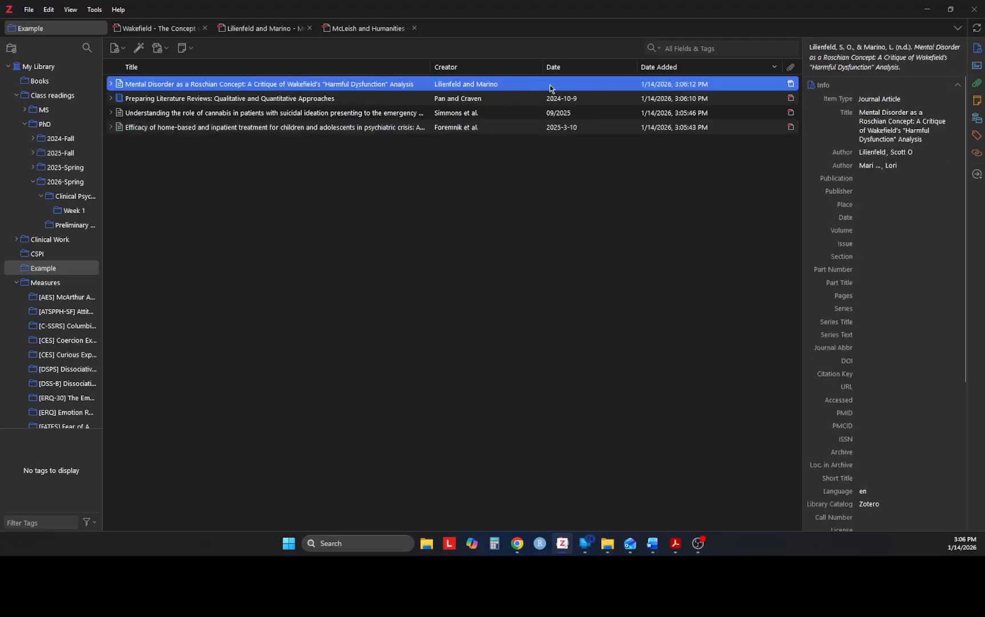
pyautogui.click(111, 85)
pyautogui.doubleClick(140, 99)
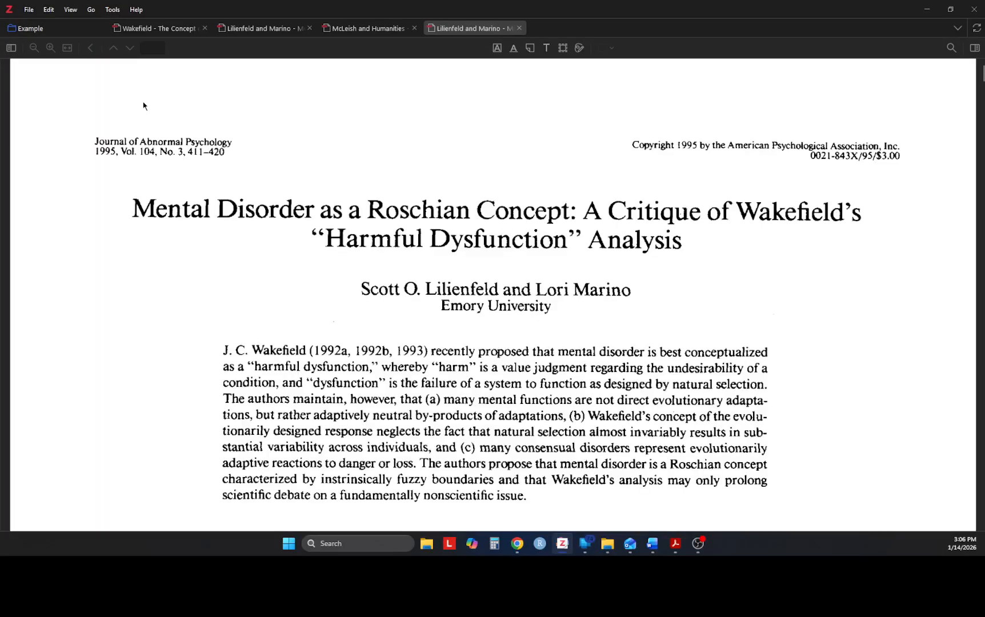
pyautogui.moveTo(95, 153); pyautogui.dragTo(117, 155)
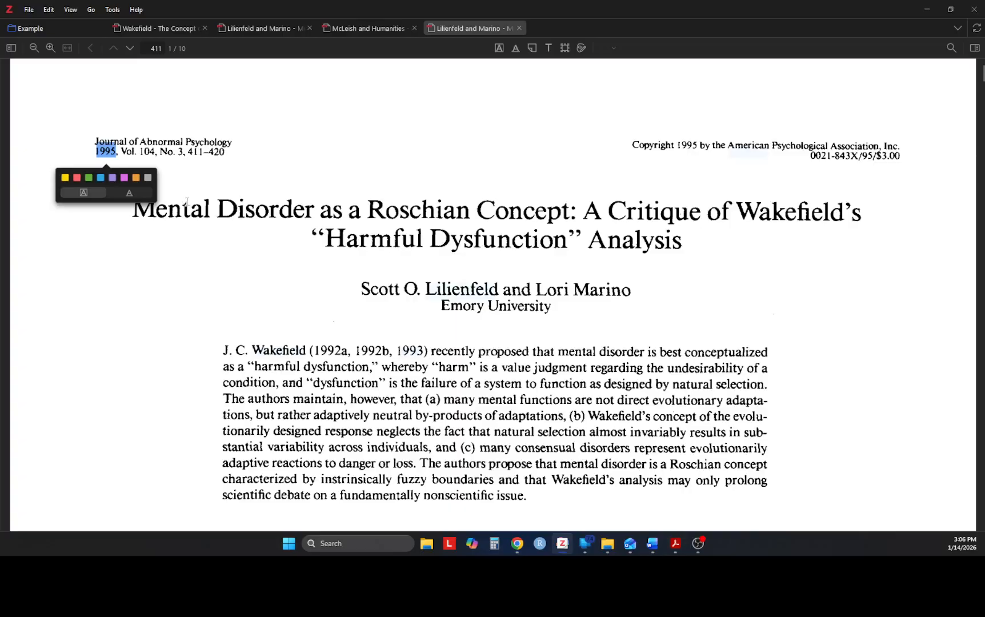
# Return to the Example collection and set the date of the Roschian Concept article to 1995
pyautogui.click(37, 29)
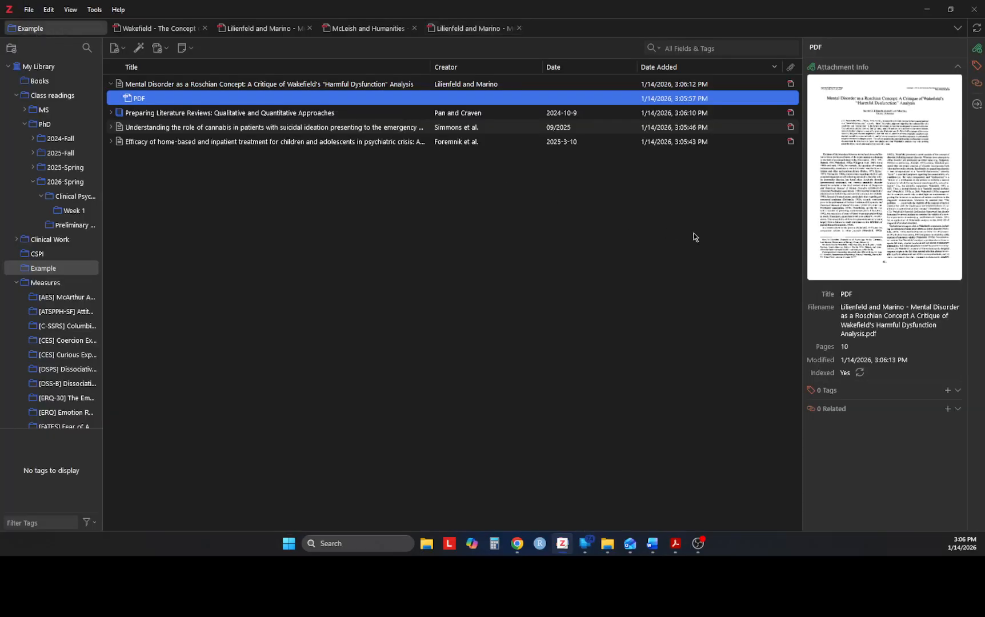
pyautogui.click(191, 87)
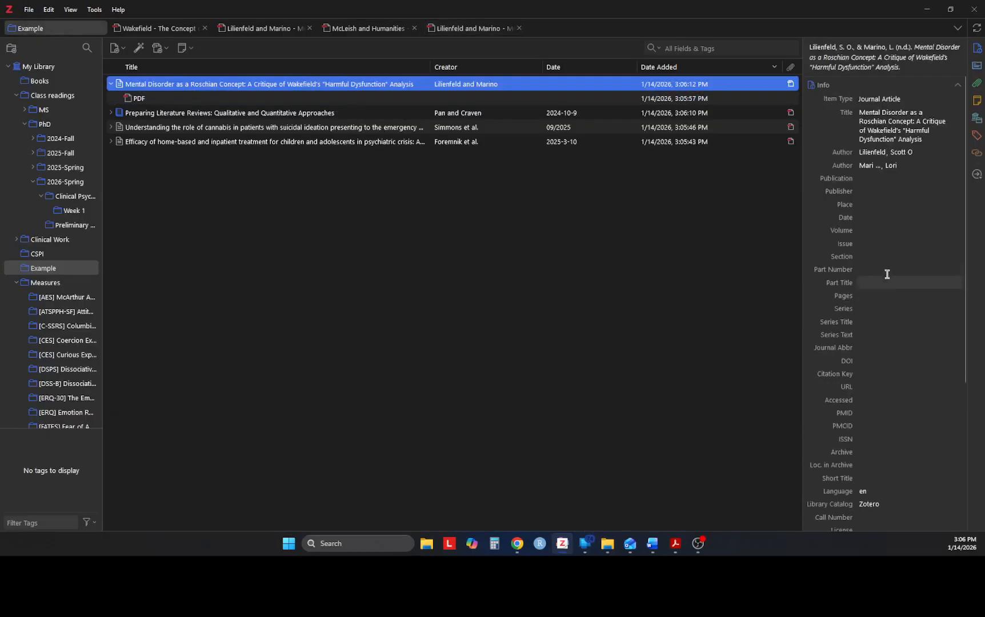
pyautogui.click(872, 217)
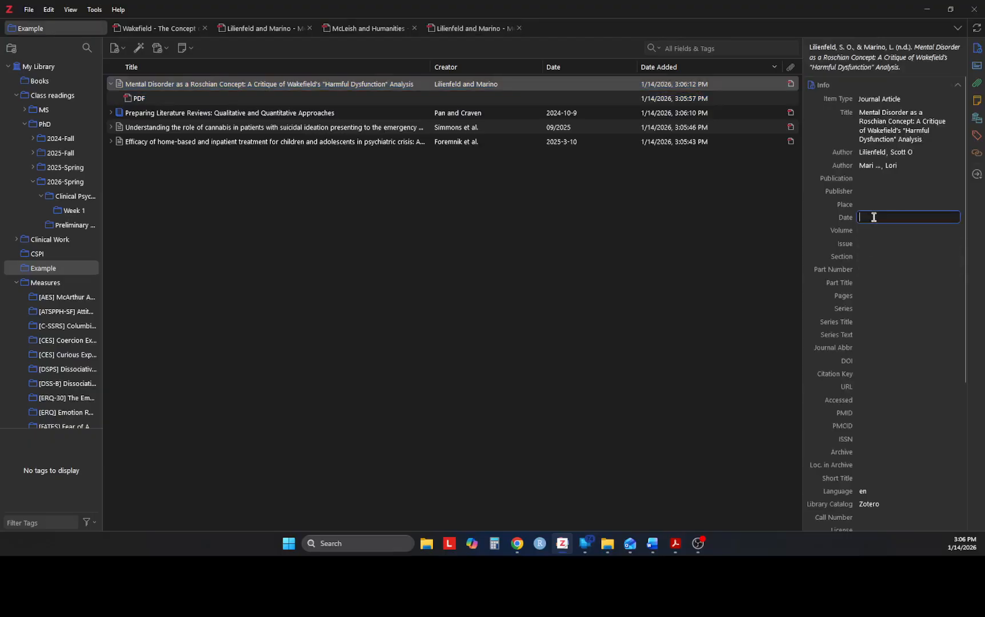
pyautogui.write('1995')
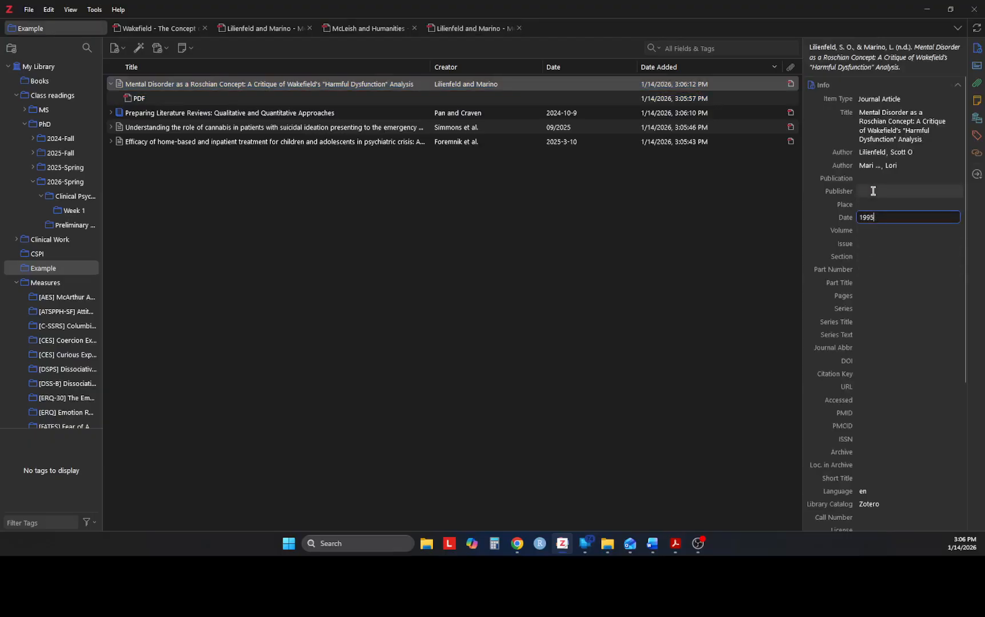
# Check the journal name in the article's PDF and set the item's publication to Journal of Abnormal Psychology
pyautogui.click(875, 179)
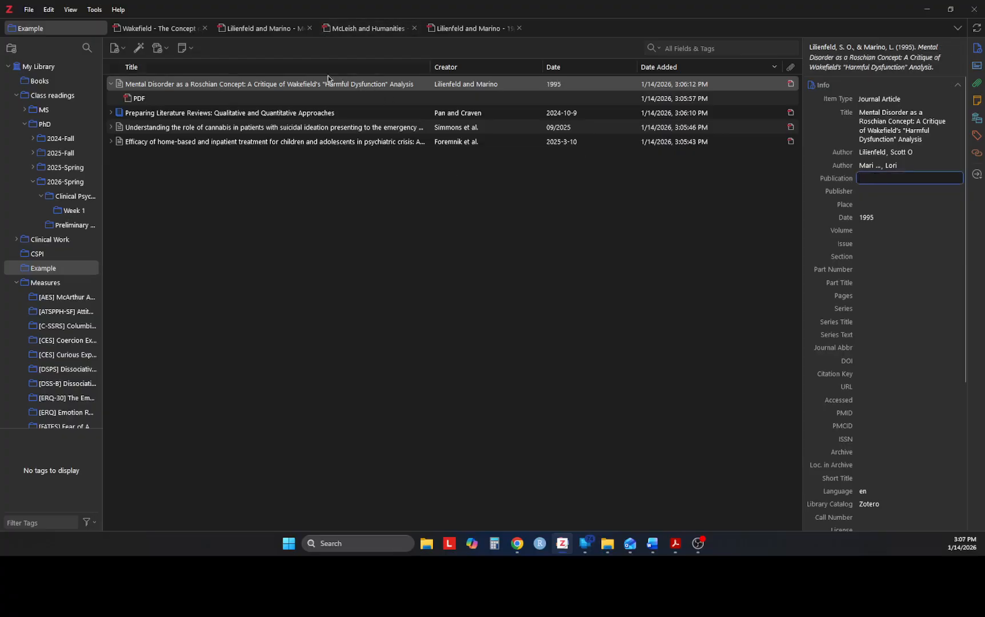
pyautogui.click(454, 28)
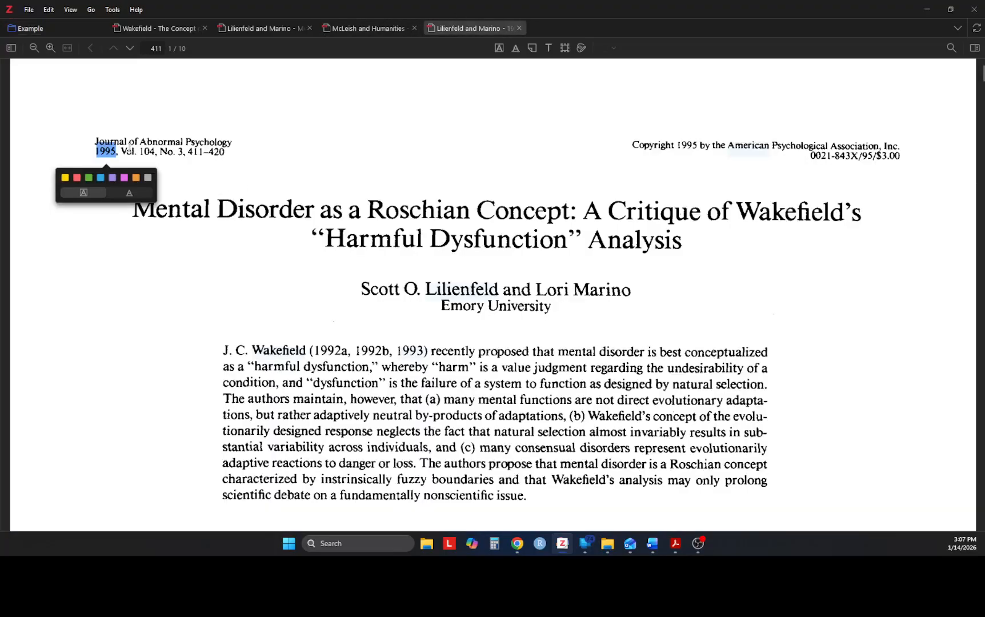
pyautogui.click(28, 28)
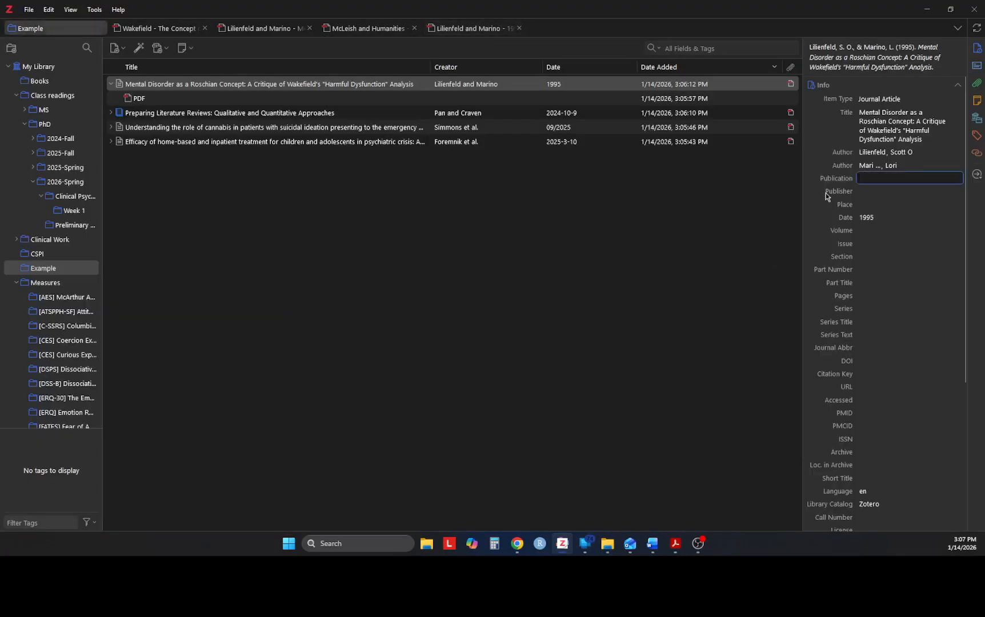
pyautogui.write('Journal of')
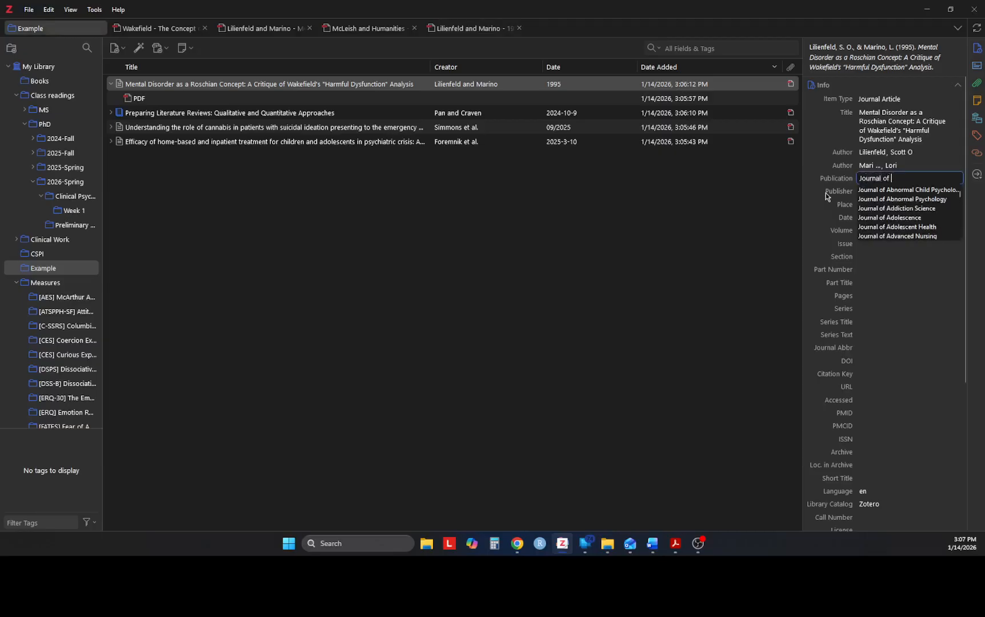
pyautogui.click(884, 200)
# Check the copyright line in the article's PDF and set the item's publisher to American Psychological Association
pyautogui.click(875, 192)
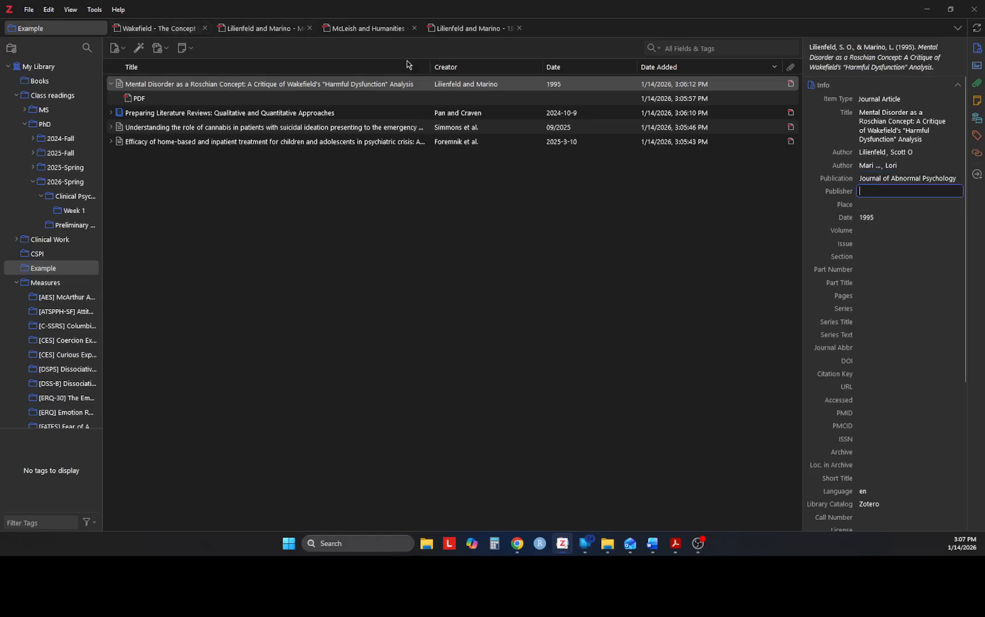
pyautogui.click(442, 27)
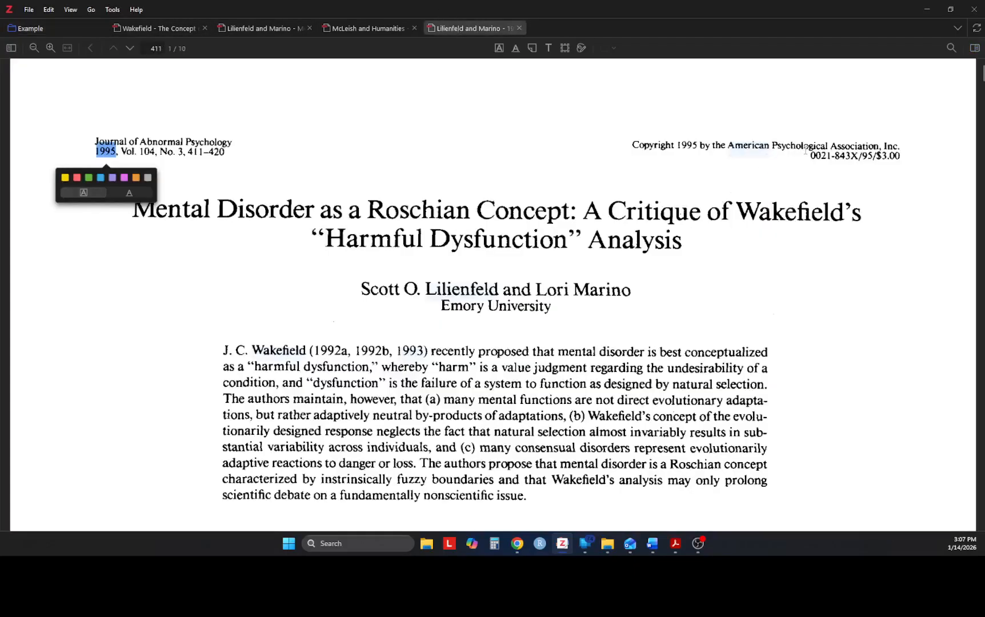
pyautogui.click(62, 29)
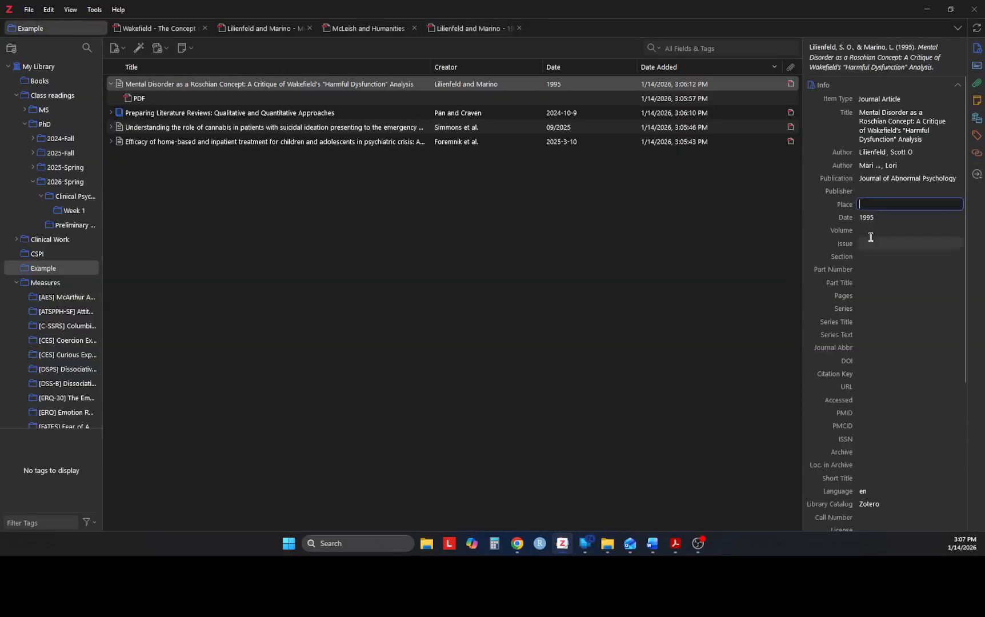
pyautogui.click(875, 192)
pyautogui.write('American Psych')
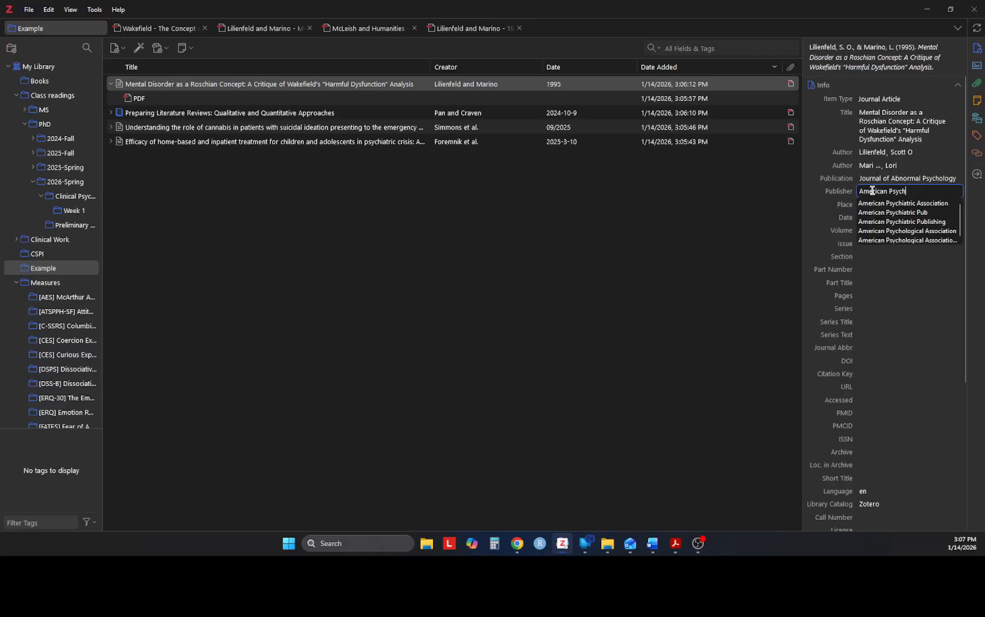
pyautogui.write('ological Association')
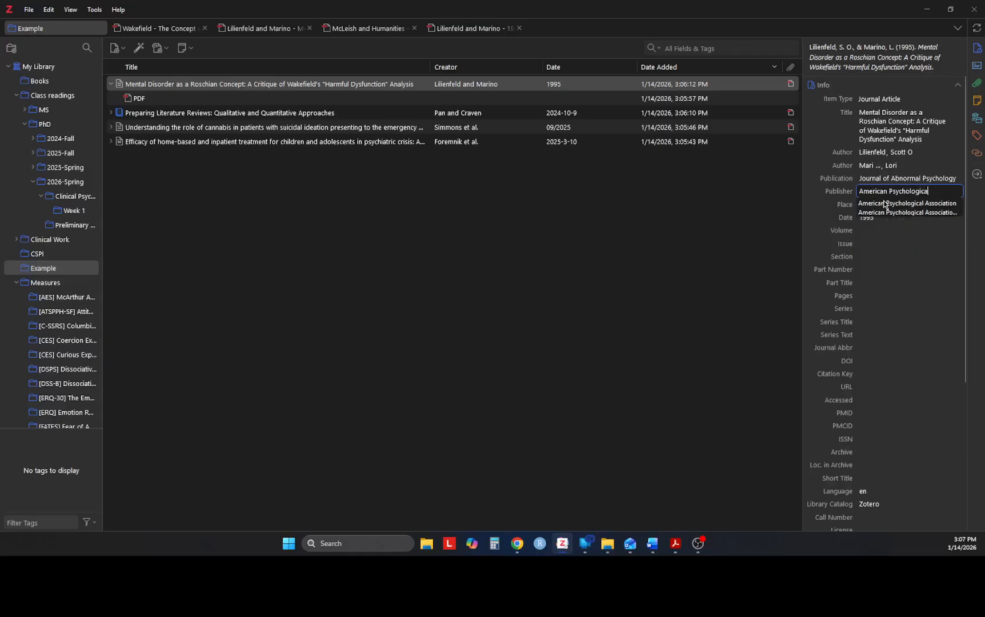
pyautogui.click(886, 204)
# Look up the volume and issue in the PDF header and set the item's volume to 104 and issue to 3
pyautogui.click(882, 241)
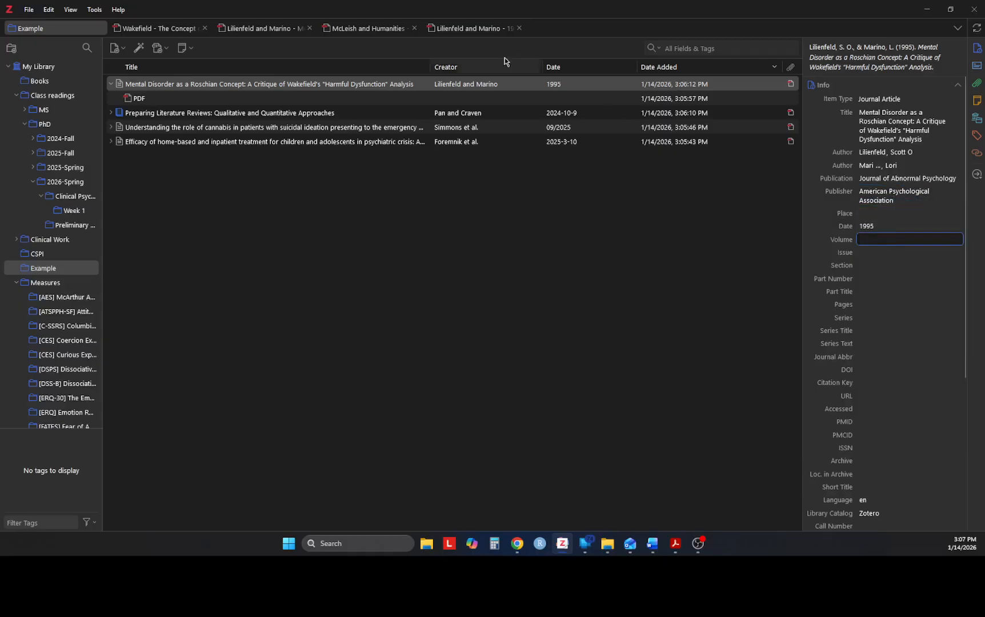
pyautogui.click(457, 27)
pyautogui.moveTo(137, 152); pyautogui.dragTo(164, 162)
pyautogui.click(127, 153)
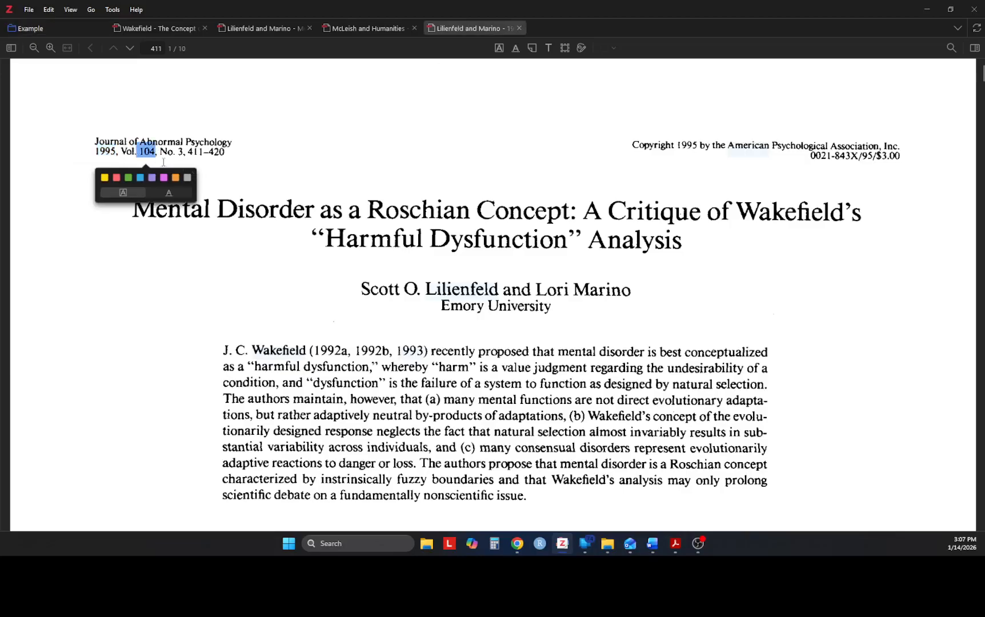
pyautogui.click(41, 29)
pyautogui.click(892, 239)
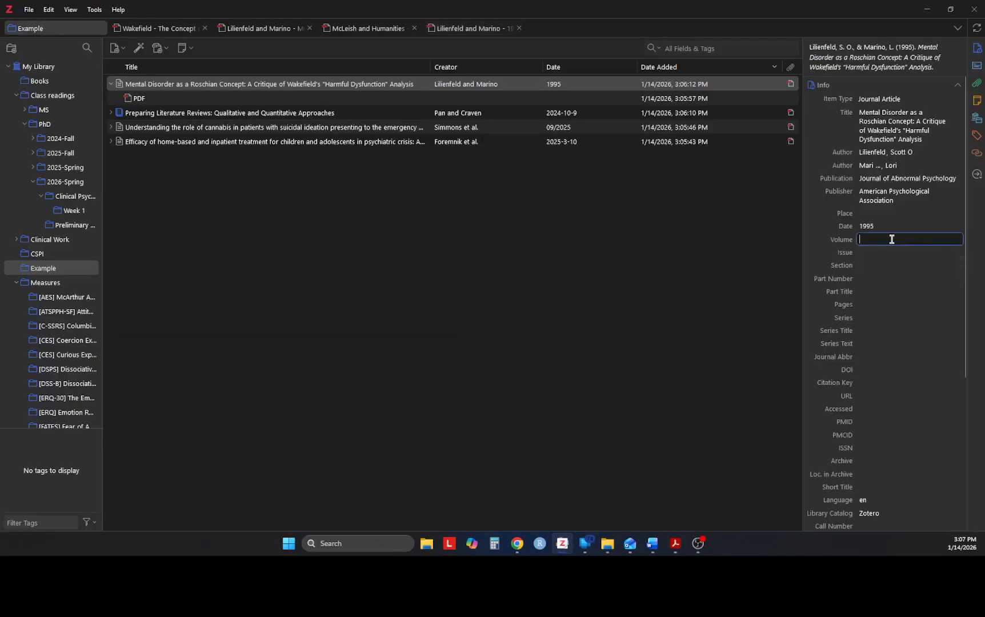
pyautogui.press('Tab')
pyautogui.write('3')
# Check the page range in the article's PDF and set the item's pages to 411-420
pyautogui.press('Tab')
pyautogui.press('Tab')
pyautogui.press('Tab')
pyautogui.press('Tab')
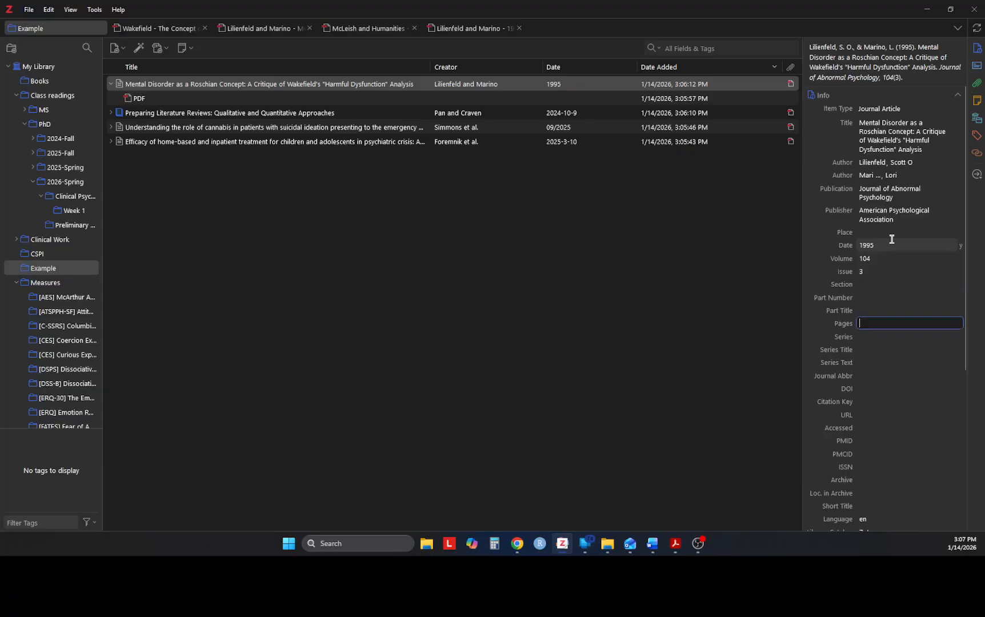
pyautogui.click(485, 29)
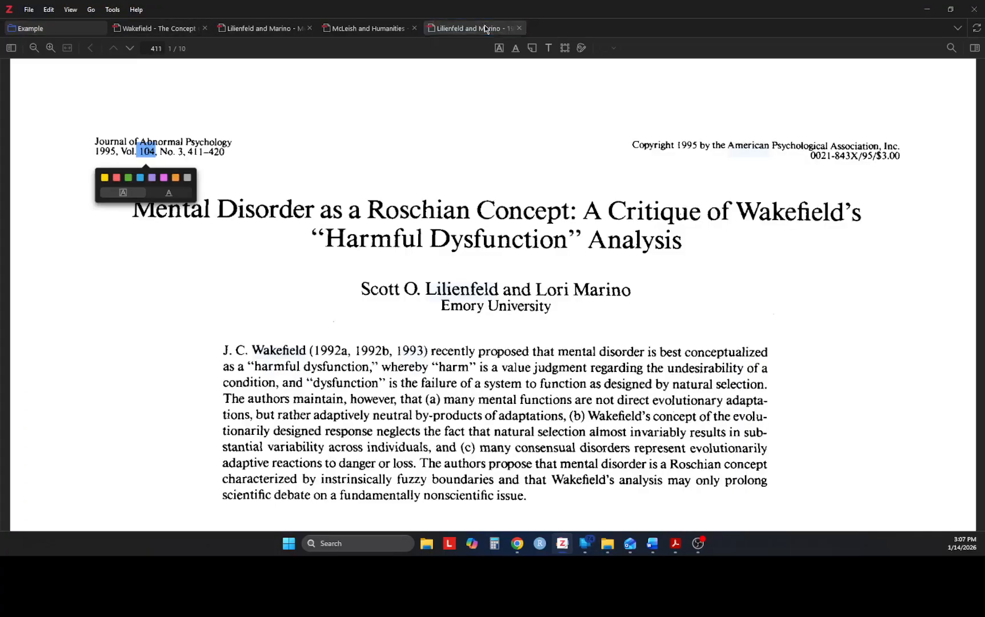
pyautogui.click(51, 28)
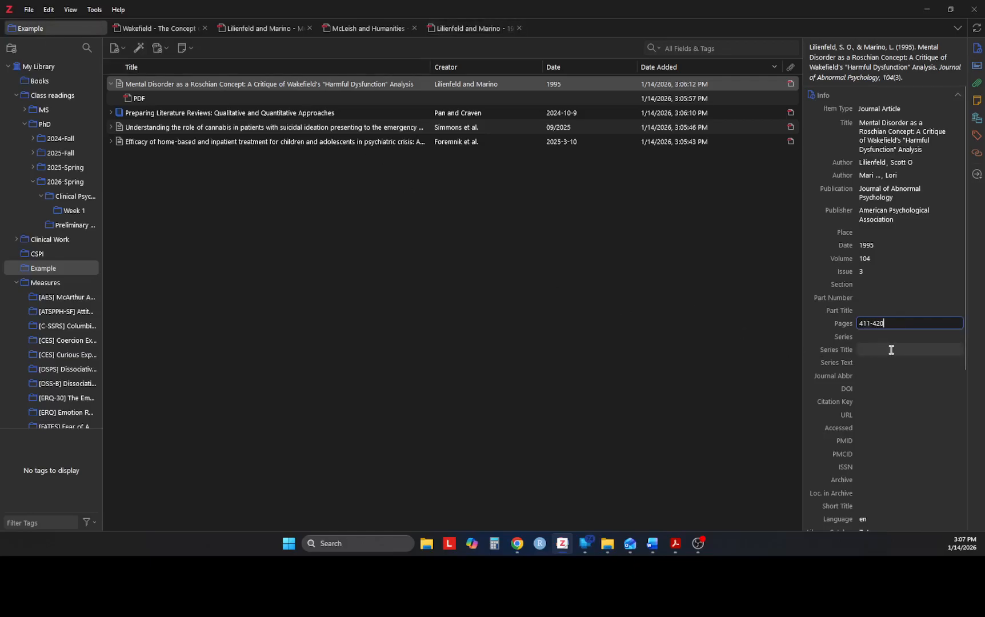
# Review the item's remaining empty fields and look through the first page of the article's PDF for a DOI
pyautogui.scroll(-3, 893, 350)
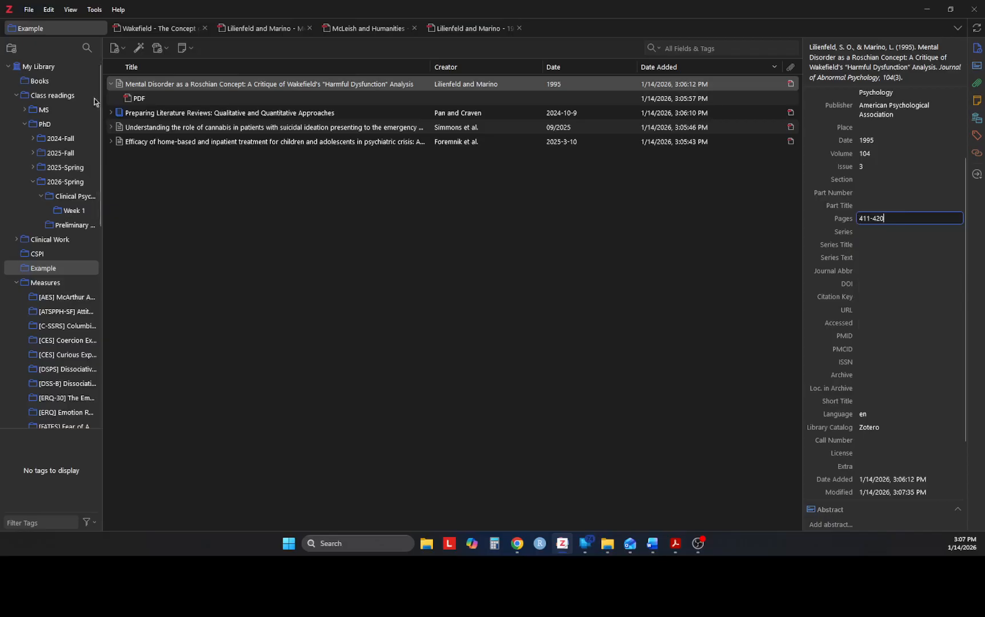
pyautogui.click(465, 29)
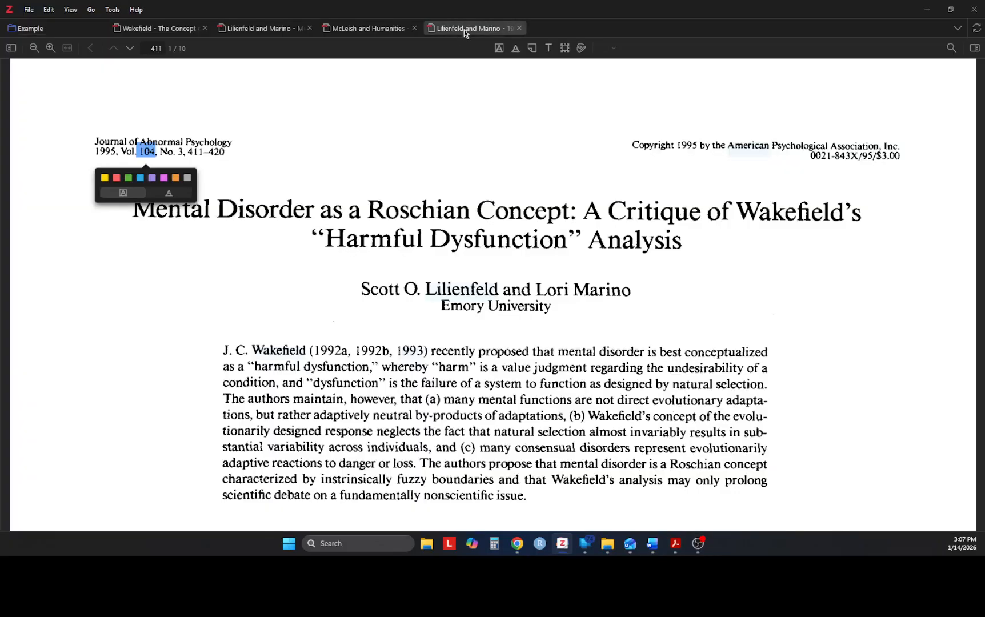
pyautogui.moveTo(801, 147); pyautogui.dragTo(881, 160)
pyautogui.scroll(-9, 675, 275)
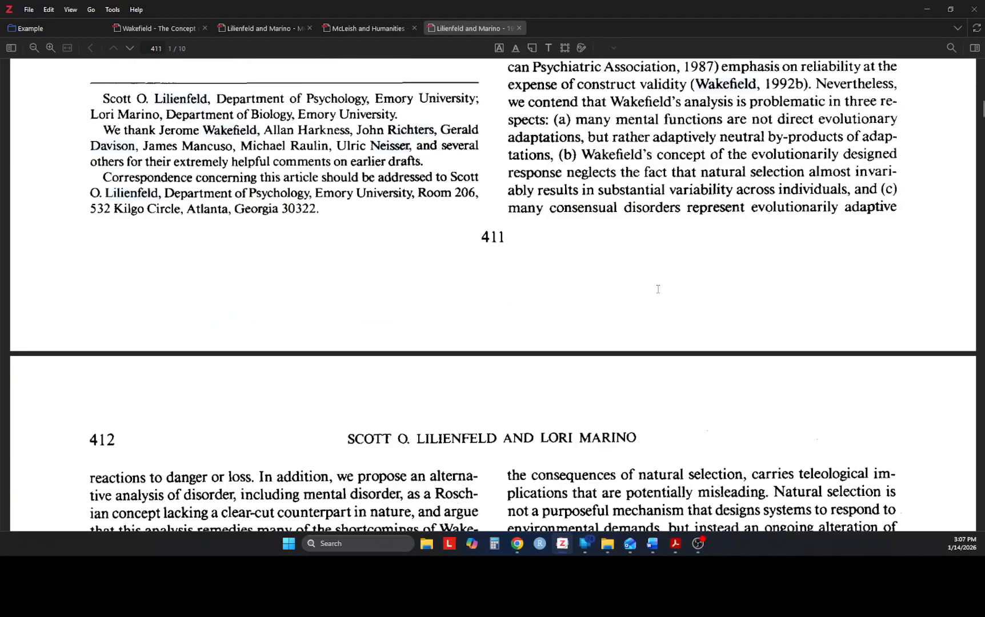
pyautogui.scroll(10, 557, 341)
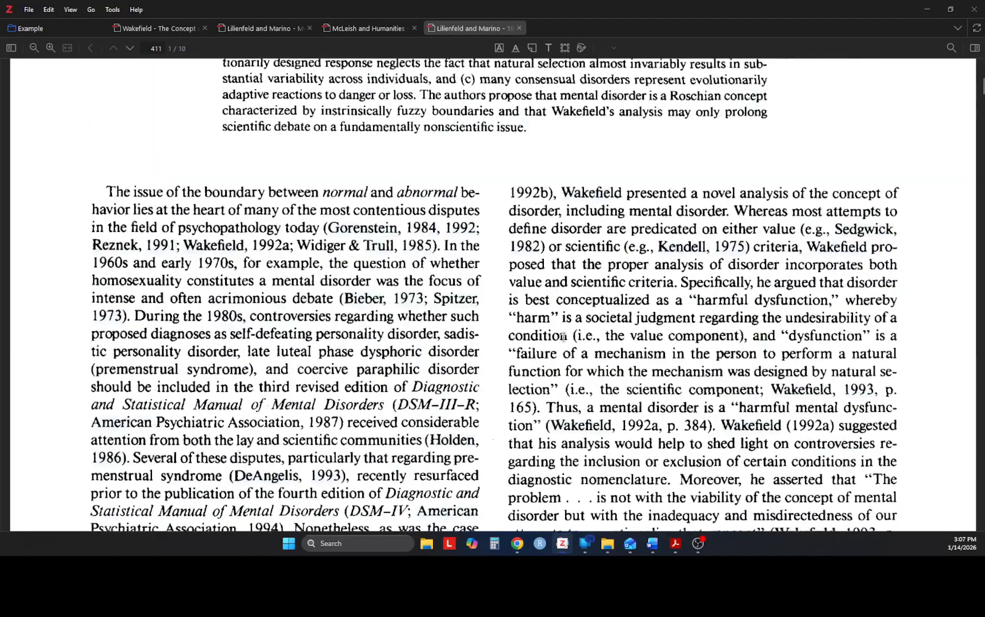
# Copy the article's full title from the PDF and search Google for it in a new Chrome tab
pyautogui.click(122, 227)
pyautogui.moveTo(132, 221); pyautogui.dragTo(714, 260)
pyautogui.hotkey('ctrl', 'c')
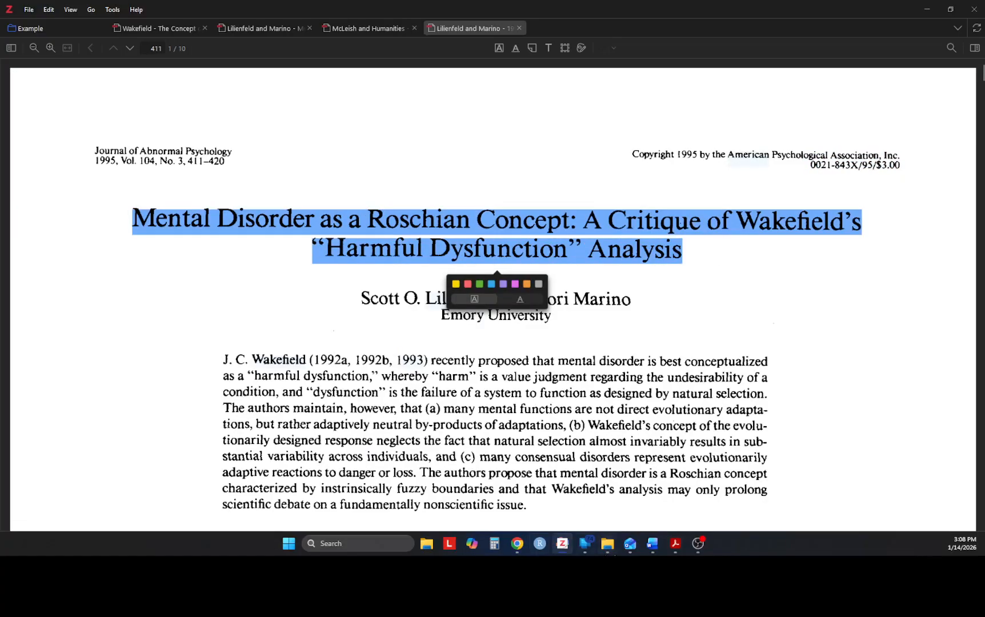
pyautogui.moveTo(983, 72); pyautogui.dragTo(551, 99)
pyautogui.click(657, 94)
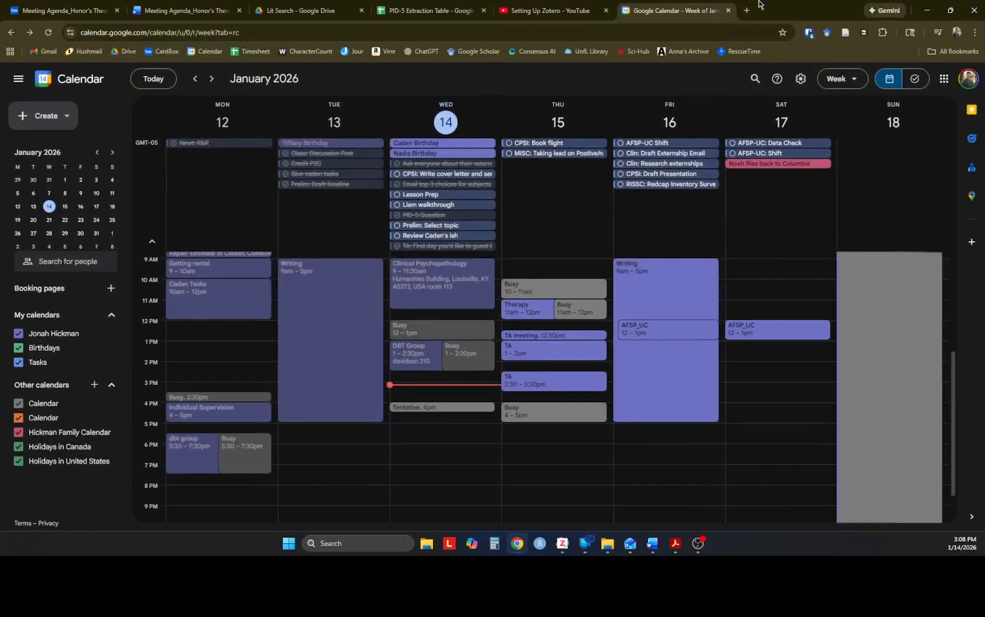
pyautogui.click(747, 11)
pyautogui.hotkey('ctrl', 'v')
pyautogui.press('Return')
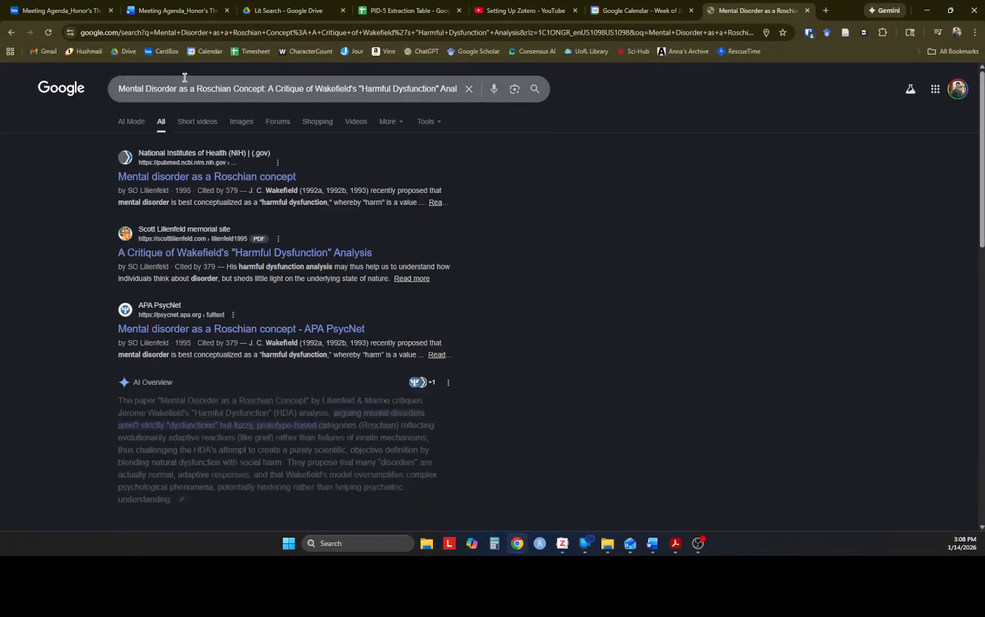
# Search Google Scholar for the copied article title
pyautogui.click(476, 52)
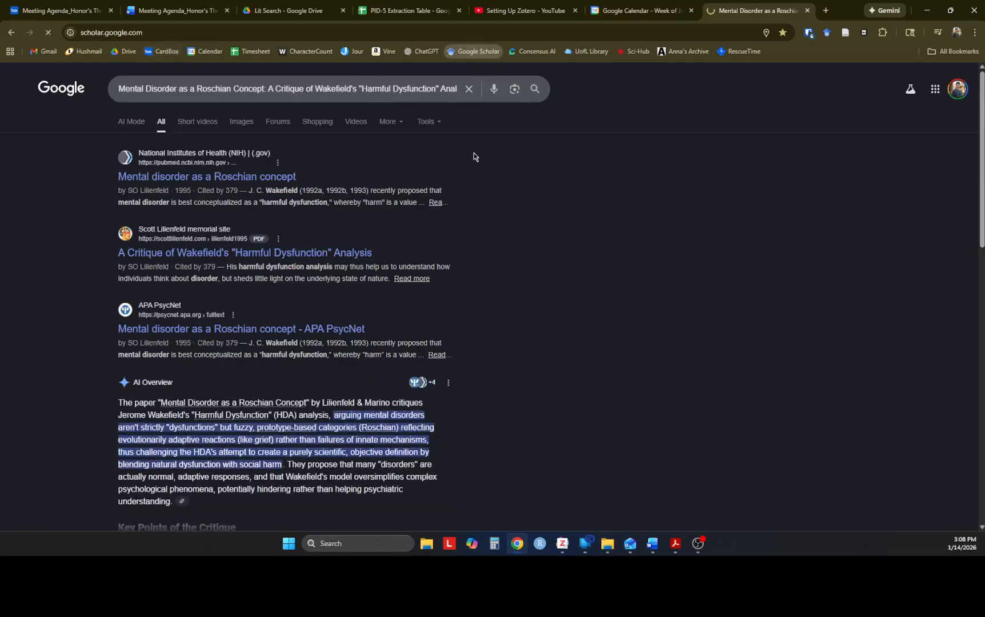
pyautogui.hotkey('ctrl', 'v')
pyautogui.press('Return')
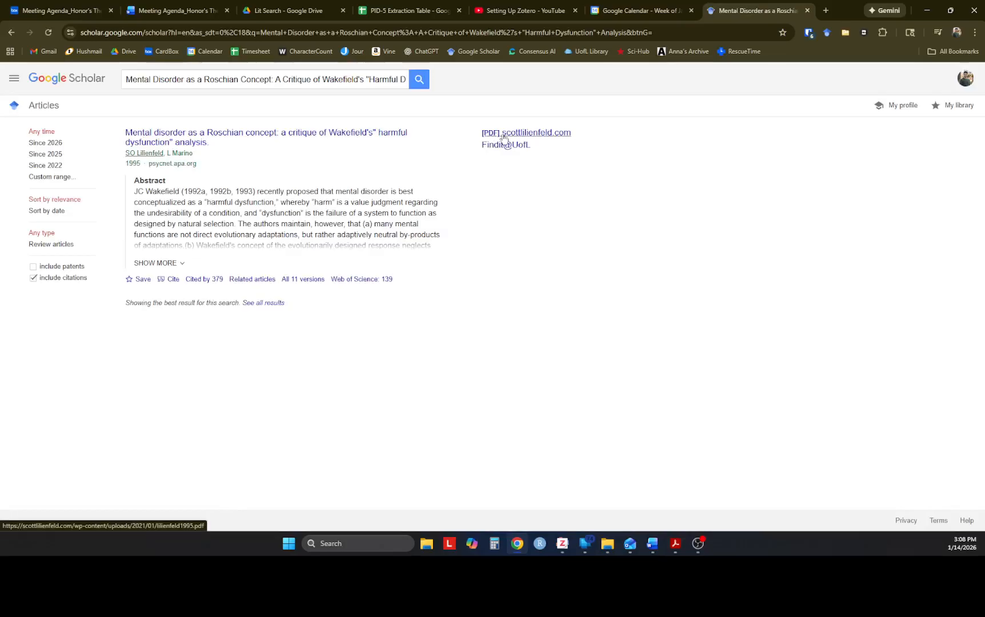
# View the PDF linked from the Google Scholar result, then return and open the article's APA PsycNet page
pyautogui.click(504, 134)
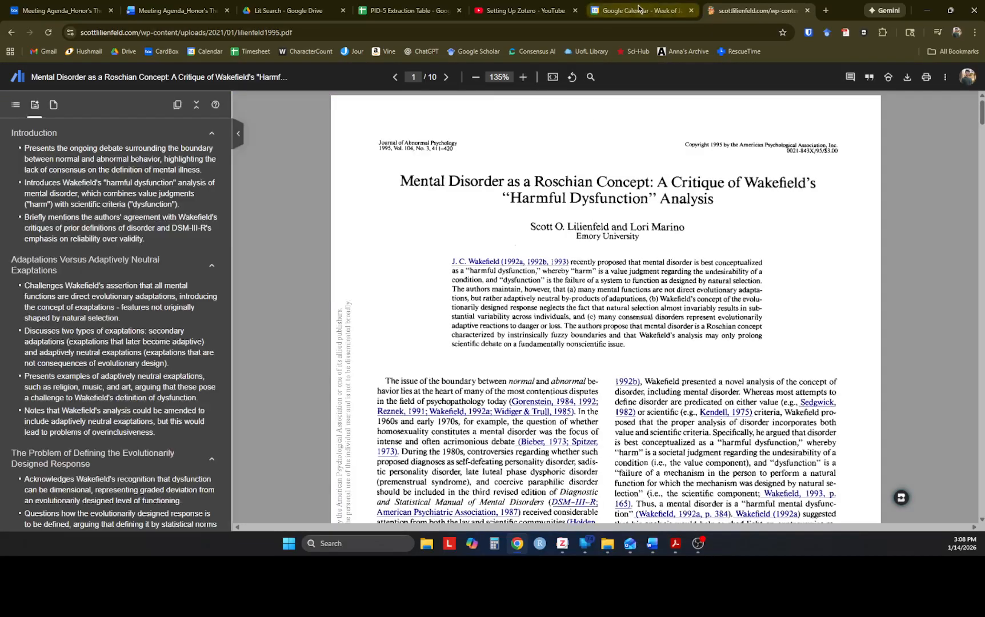
pyautogui.hotkey('alt', 'Left')
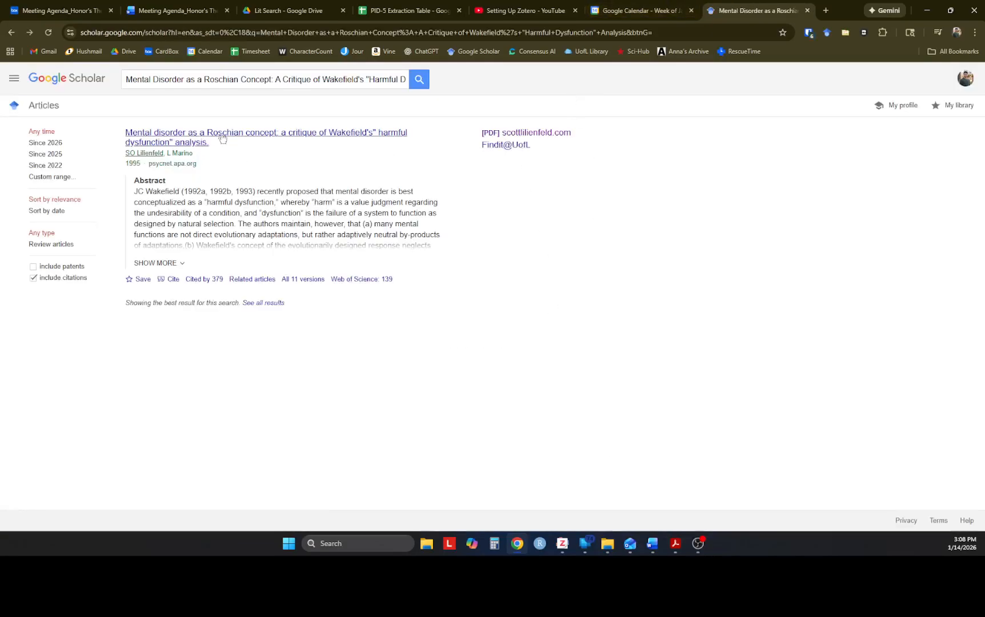
pyautogui.click(240, 135)
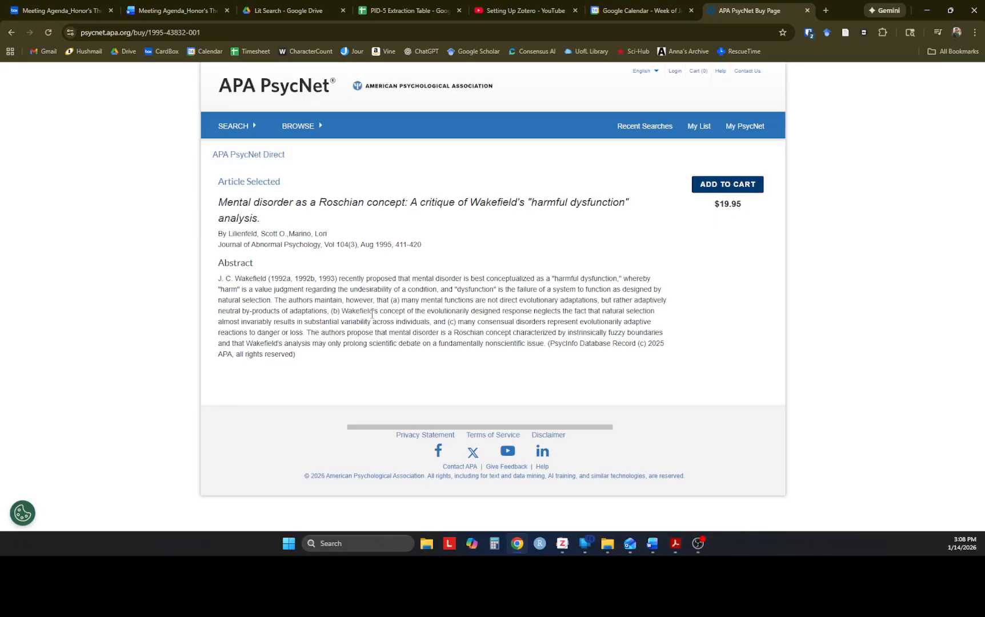
pyautogui.click(640, 10)
pyautogui.click(526, 10)
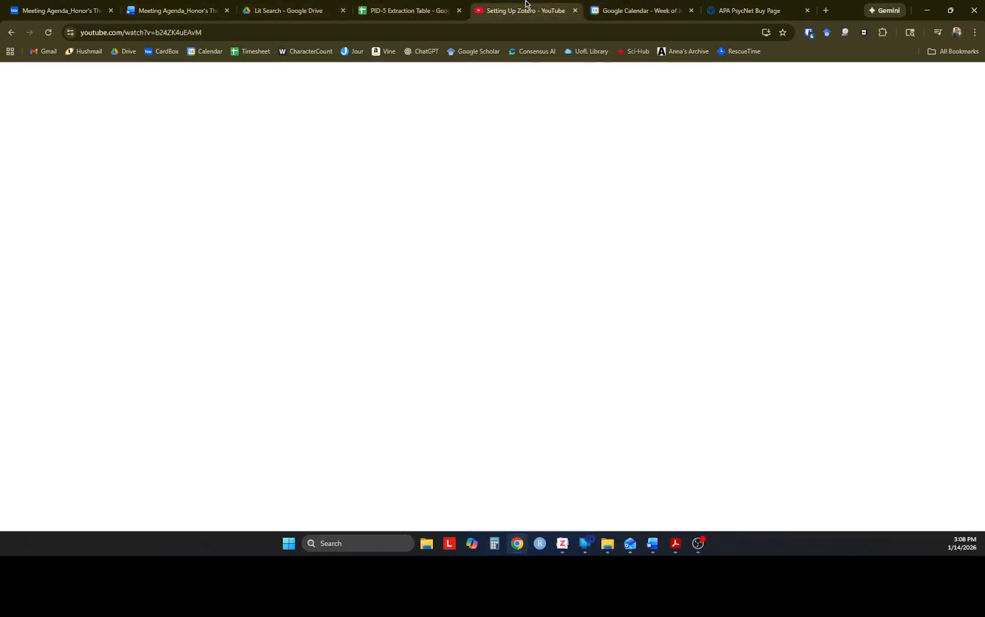
pyautogui.click(770, 4)
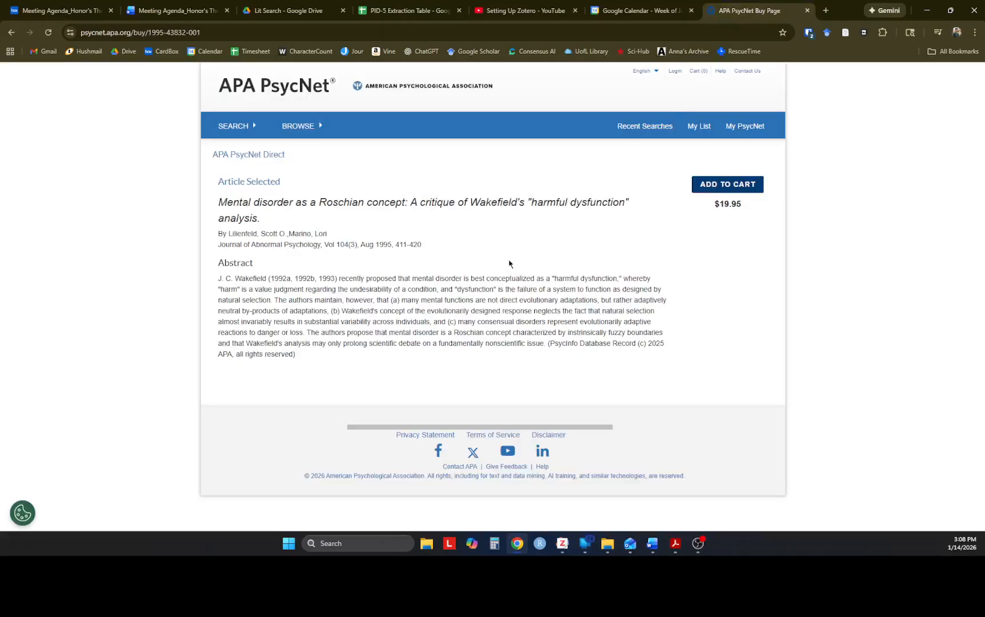
pyautogui.click(615, 10)
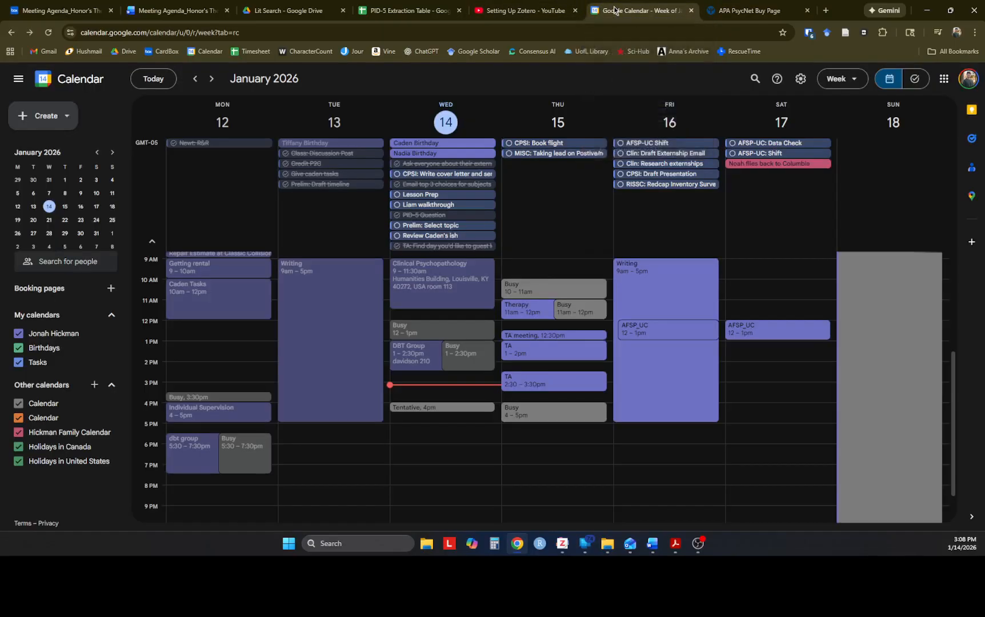
pyautogui.click(526, 11)
pyautogui.click(377, 5)
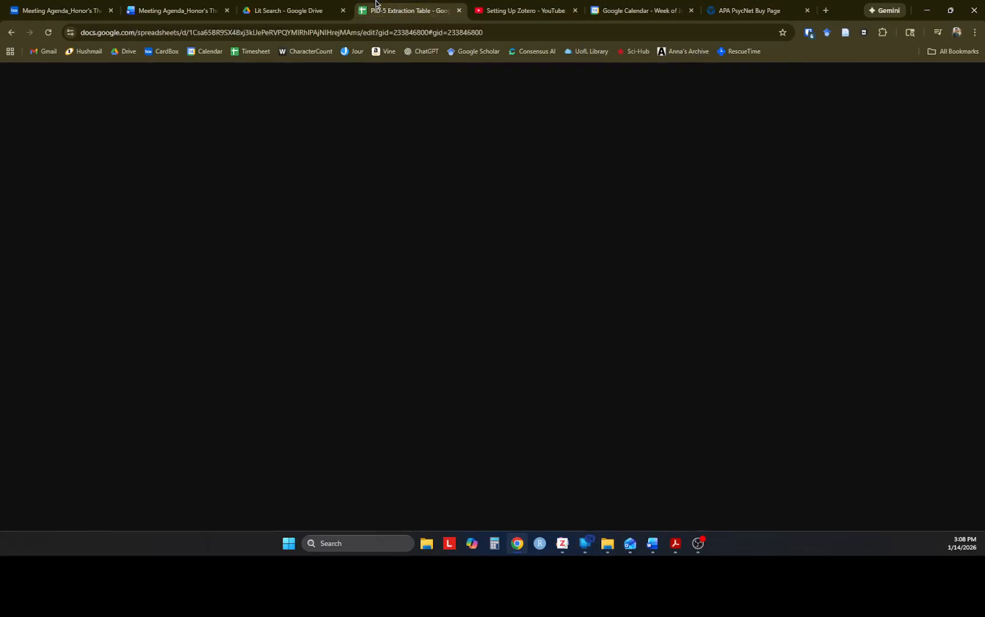
pyautogui.click(289, 10)
pyautogui.click(749, 10)
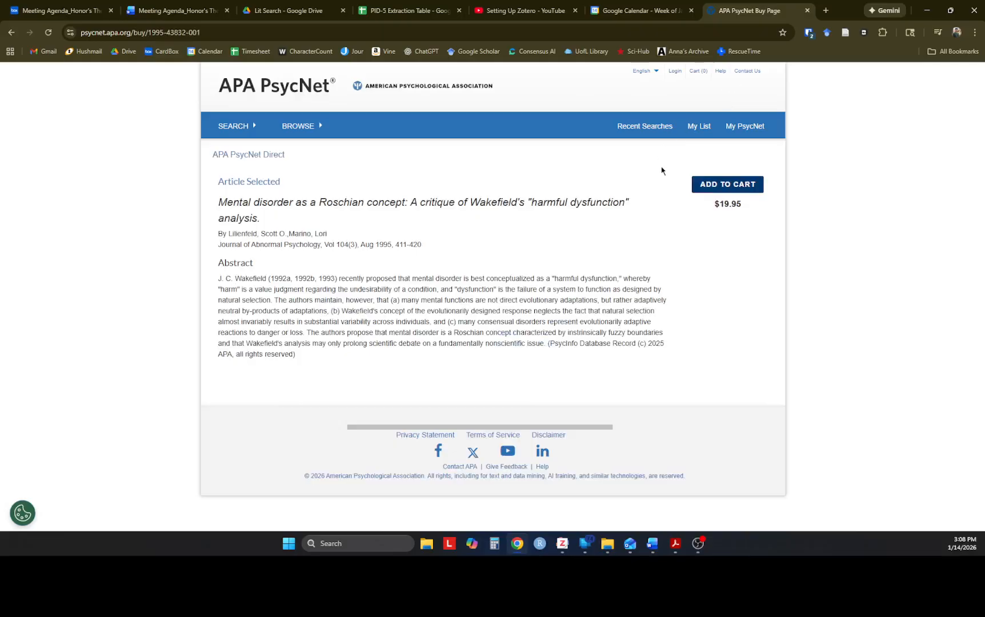
pyautogui.click(651, 5)
pyautogui.click(711, 7)
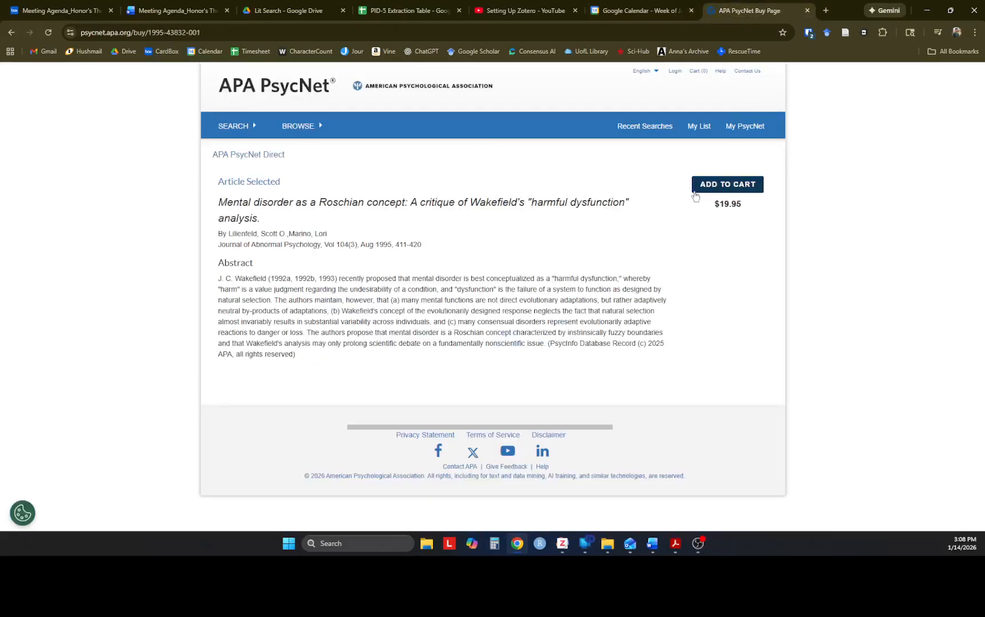
# Return to Google Scholar, open the article's University of Louisville library record through Findit@UofL, and copy the DOI 10.1037/0021-843X.104.3.411
pyautogui.hotkey('alt', 'Left')
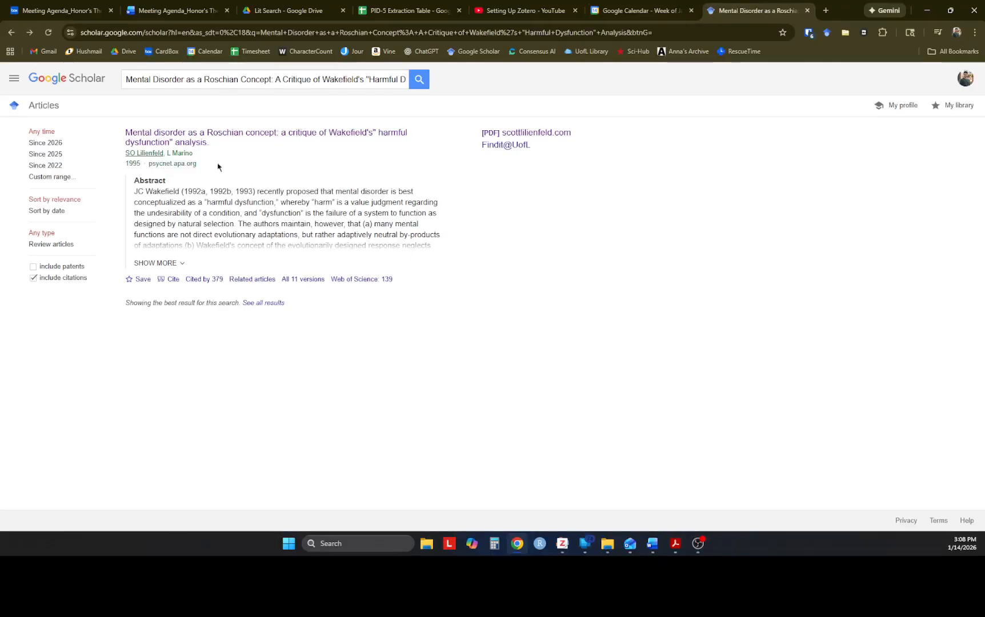
pyautogui.click(494, 147)
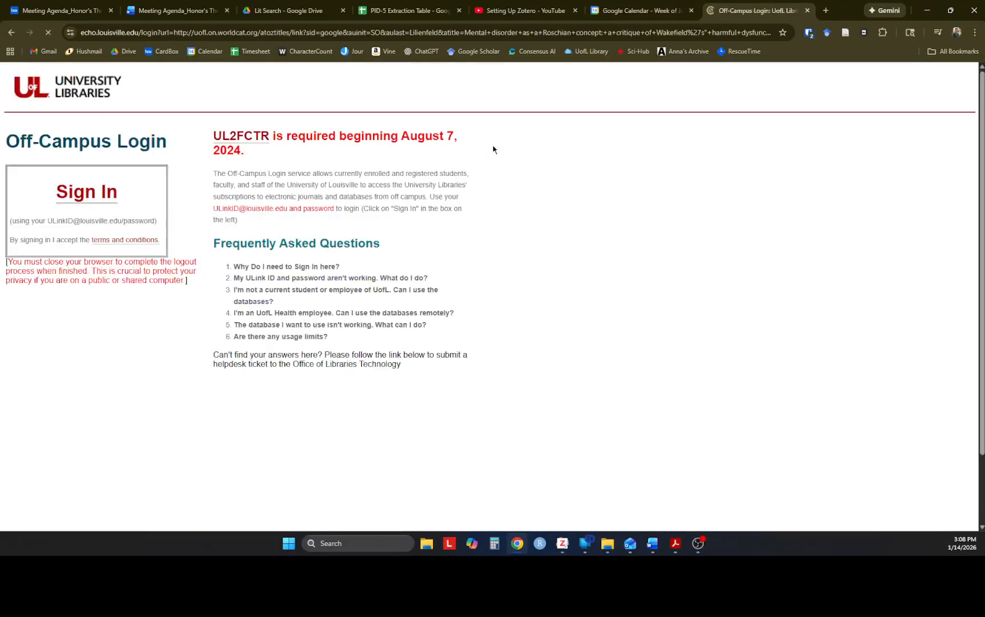
pyautogui.click(81, 198)
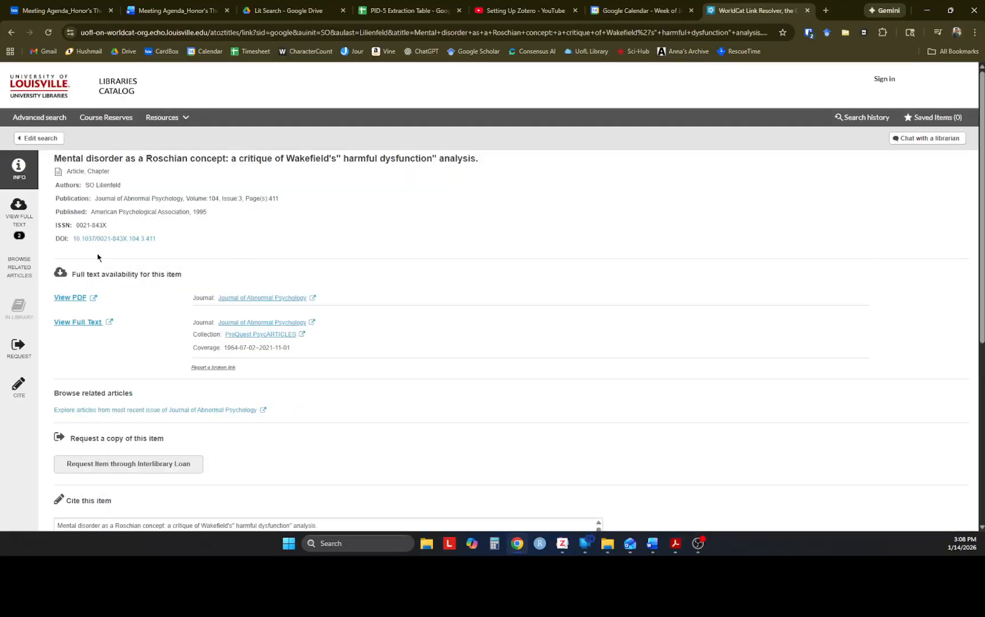
pyautogui.moveTo(178, 239); pyautogui.dragTo(75, 248)
pyautogui.hotkey('ctrl', 'c')
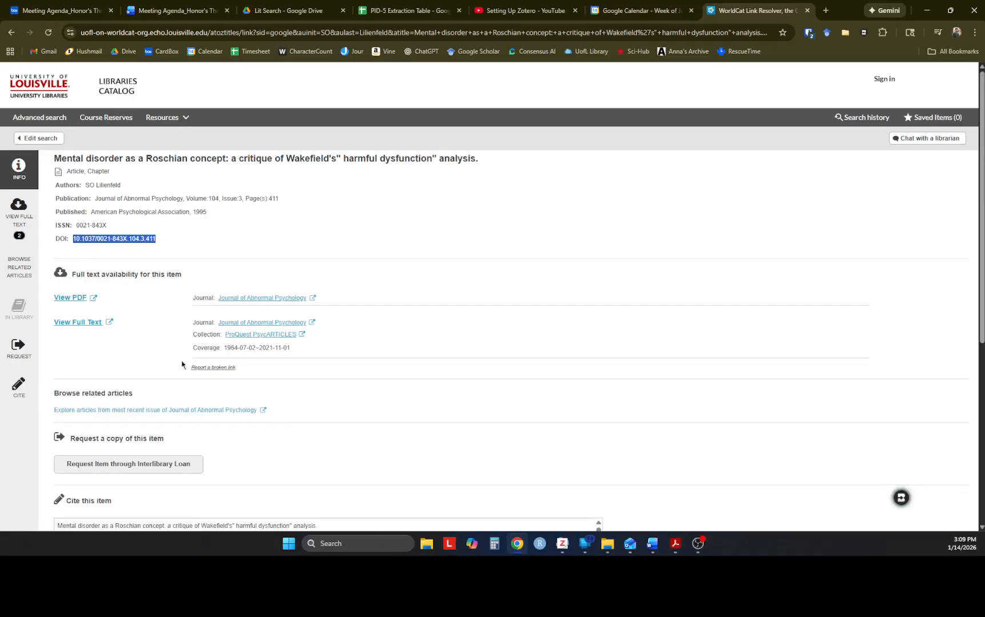
# Switch to Zotero and add the article to the Example collection by its identifier, DOI 10.1037/0021-843X.104.3.411
pyautogui.click(562, 544)
pyautogui.click(35, 28)
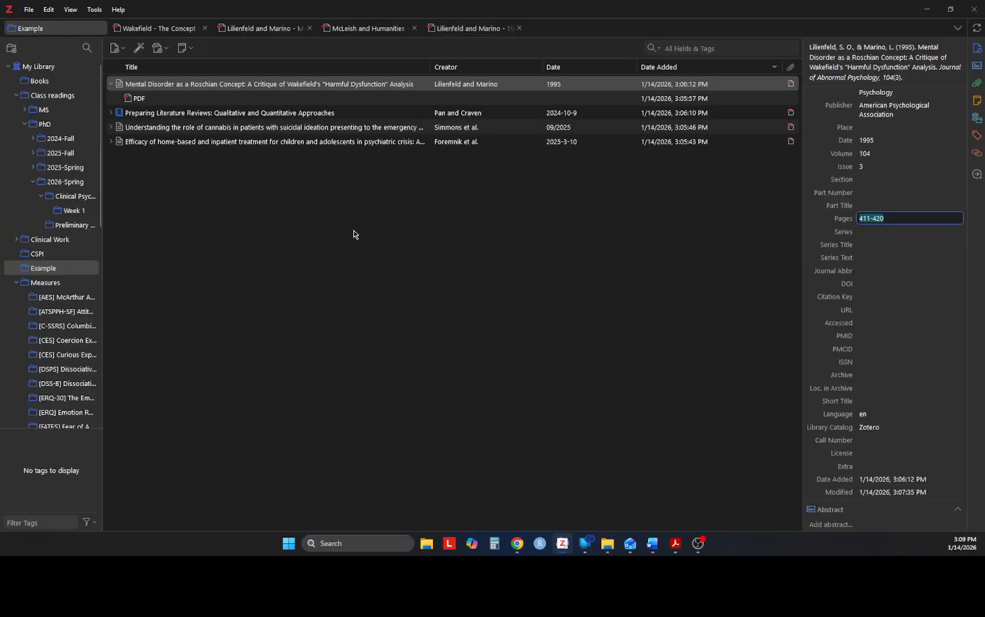
pyautogui.click(138, 49)
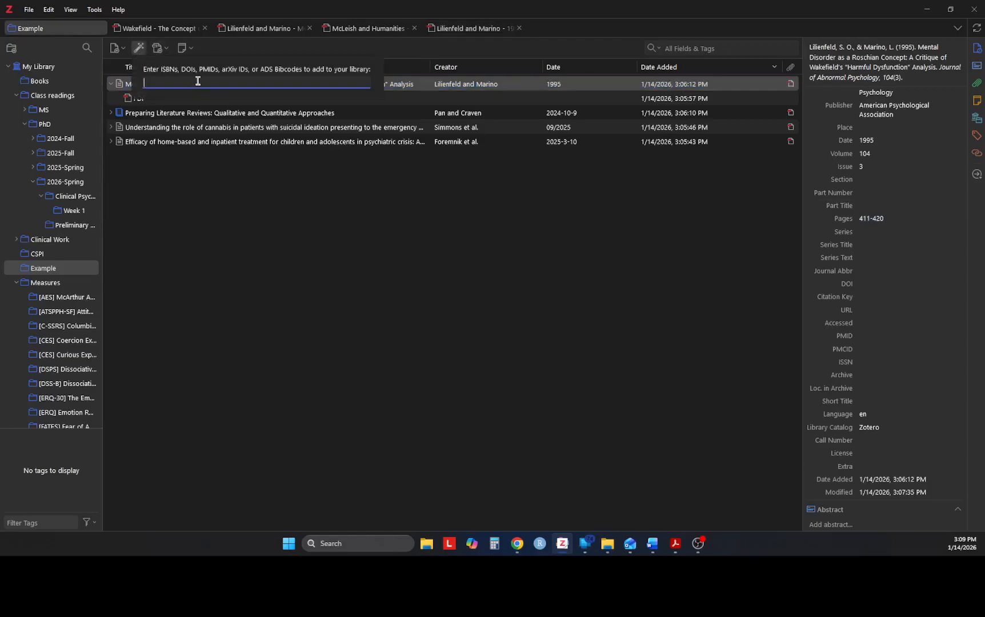
pyautogui.hotkey('ctrl', 'v')
pyautogui.press('Return')
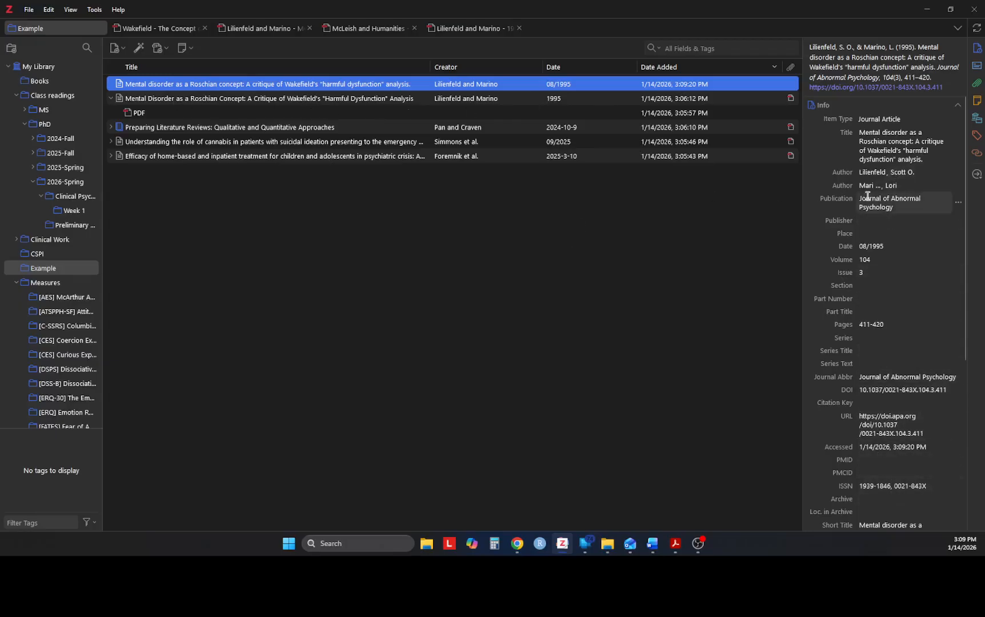
# Move the PDF attachment from the manually completed 1995 article to the DOI-added entry, and move the manual entry to the trash
pyautogui.click(126, 117)
pyautogui.moveTo(133, 114); pyautogui.dragTo(158, 85)
pyautogui.click(165, 114)
pyautogui.rightClick(164, 114)
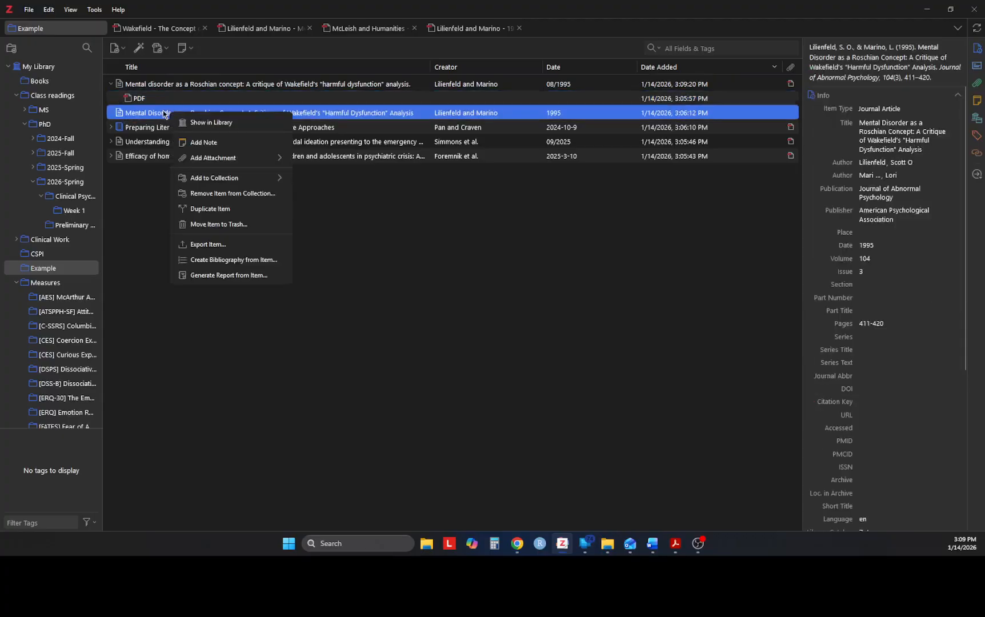
pyautogui.click(248, 224)
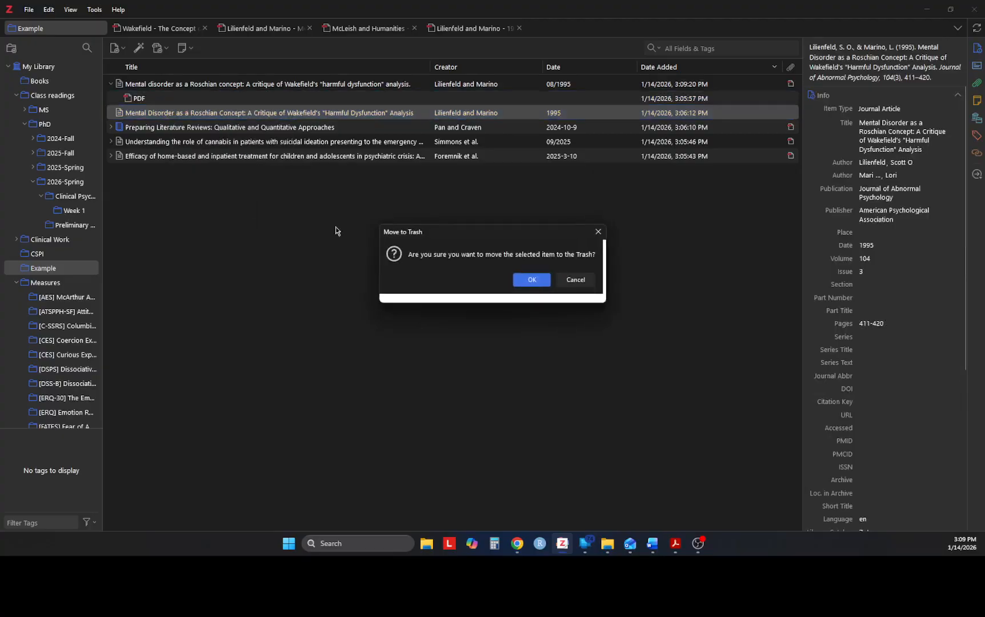
pyautogui.click(535, 282)
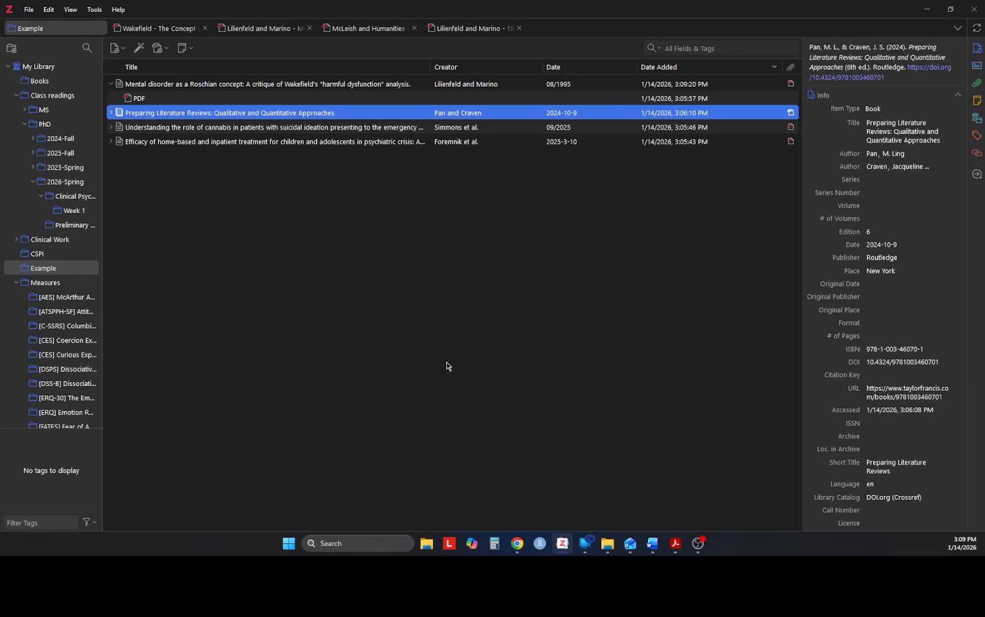
# Create a bibliography from the Example collection in American Psychological Association (APA) 7th edition style and copy it to the clipboard
pyautogui.rightClick(47, 268)
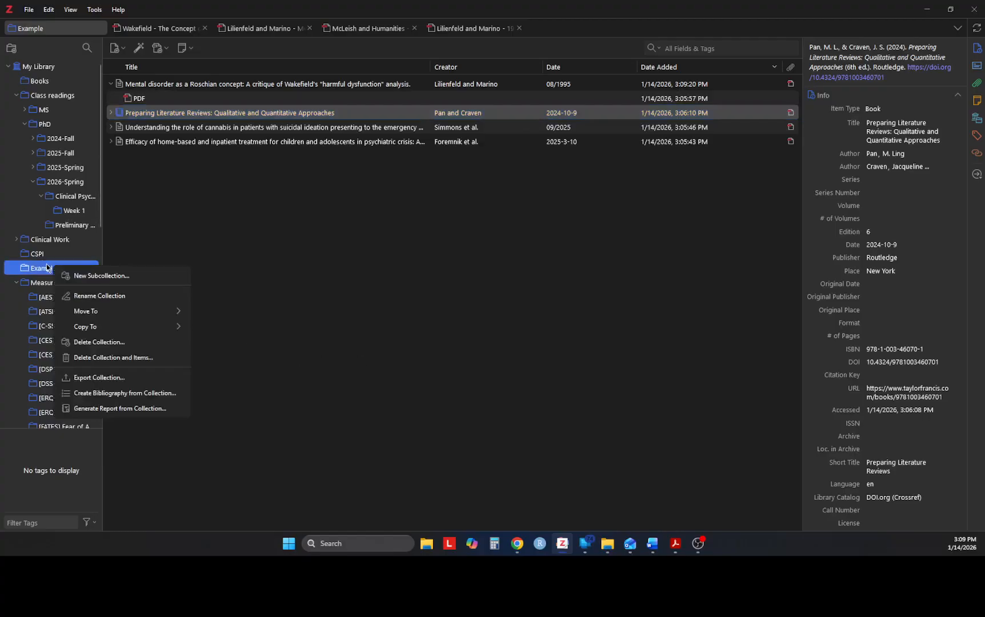
pyautogui.click(134, 394)
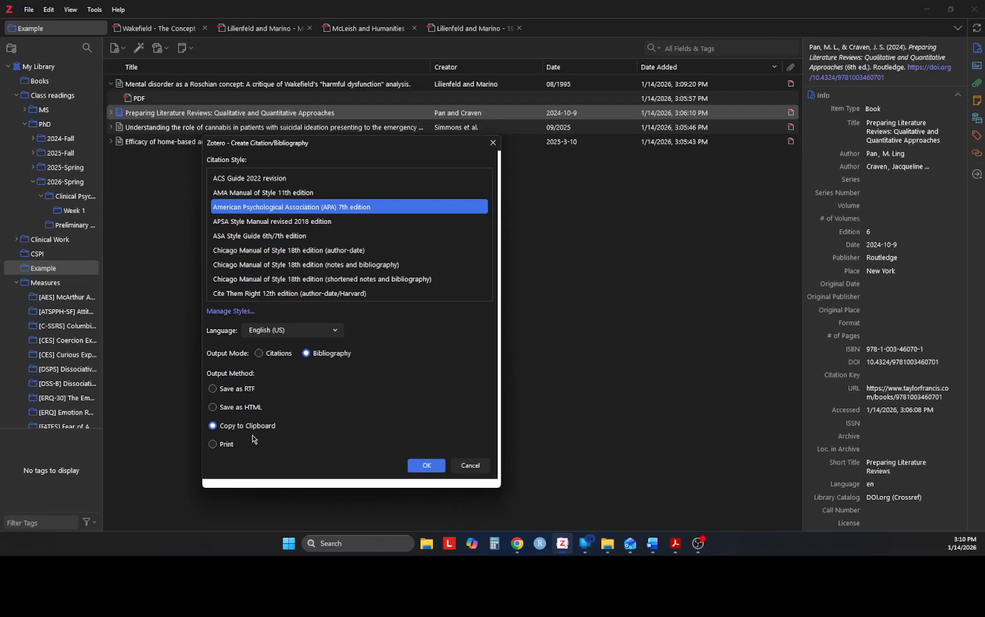
pyautogui.click(439, 465)
# Open Microsoft Word and create a blank document
pyautogui.click(365, 542)
pyautogui.write('word')
pyautogui.press('Return')
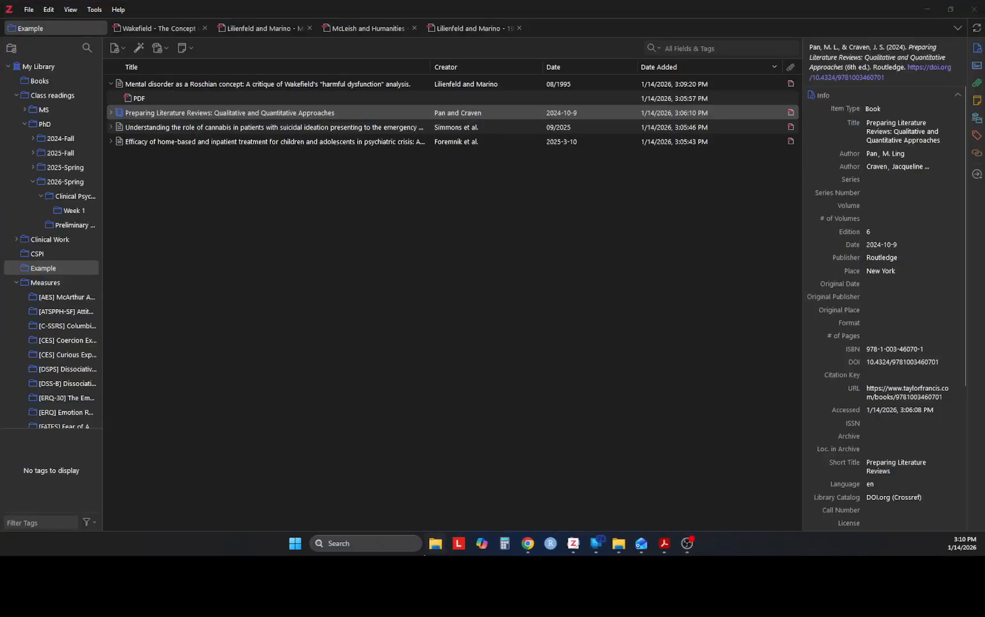
pyautogui.click(372, 546)
pyautogui.write('word')
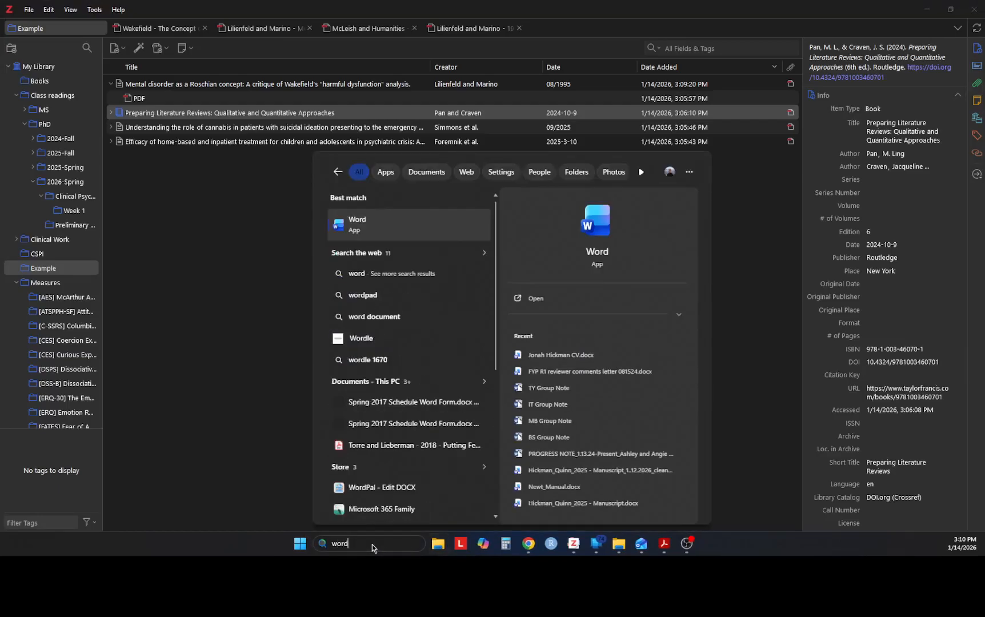
pyautogui.press('Escape')
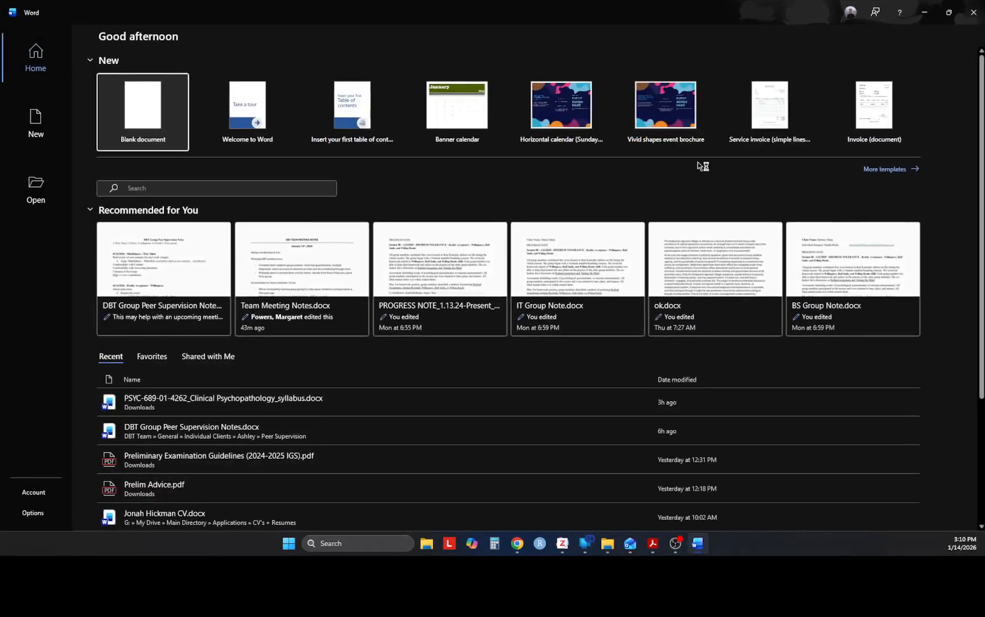
pyautogui.click(148, 127)
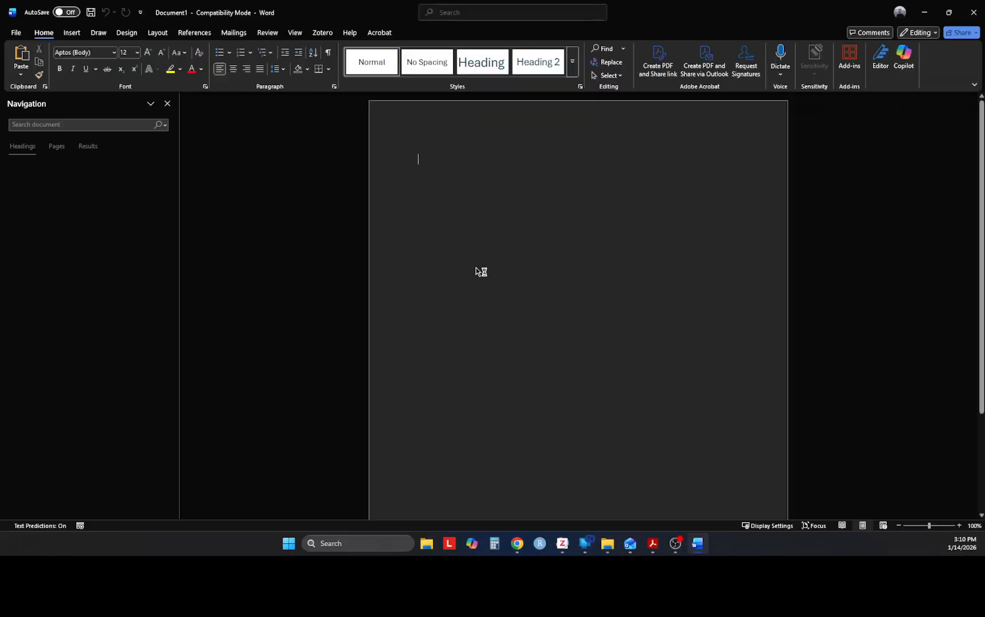
# Paste the copied bibliography into the blank document, keeping its source formatting
pyautogui.hotkey('ctrl', 'v')
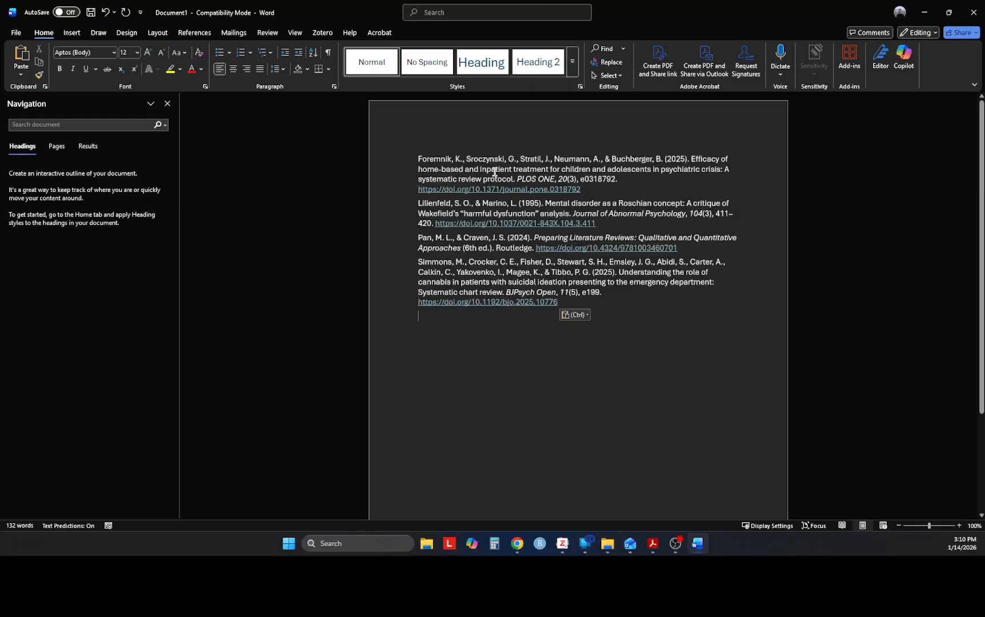
pyautogui.click(576, 314)
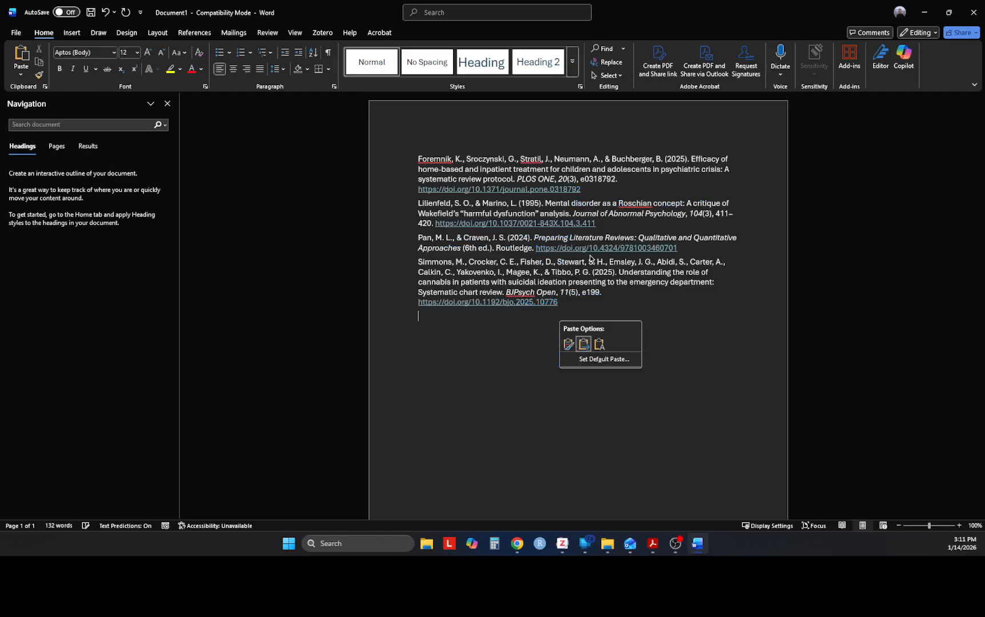
pyautogui.click(568, 345)
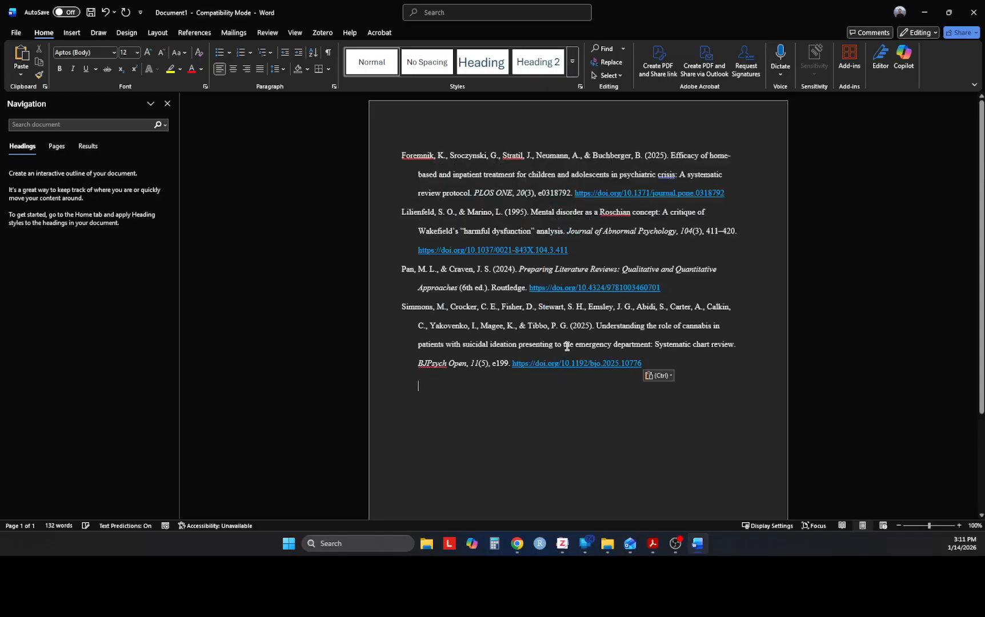
# Examine the first reference's authors, journal title, volume and article number in the pasted bibliography
pyautogui.moveTo(402, 154); pyautogui.dragTo(737, 197)
pyautogui.click(733, 231)
pyautogui.click(511, 407)
pyautogui.moveTo(404, 157); pyautogui.dragTo(438, 157)
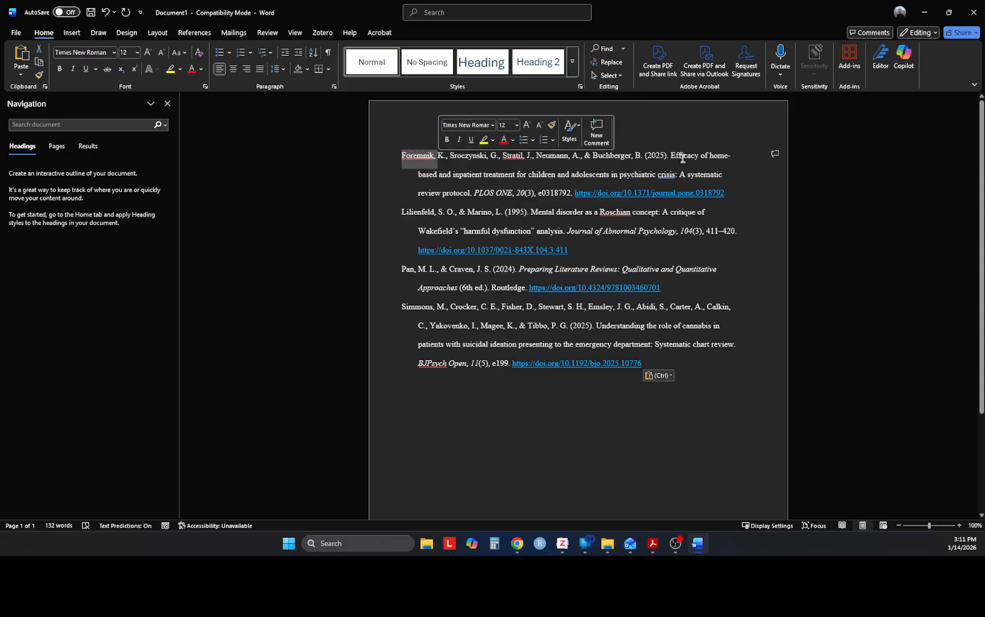
pyautogui.moveTo(474, 193); pyautogui.dragTo(532, 197)
pyautogui.click(532, 196)
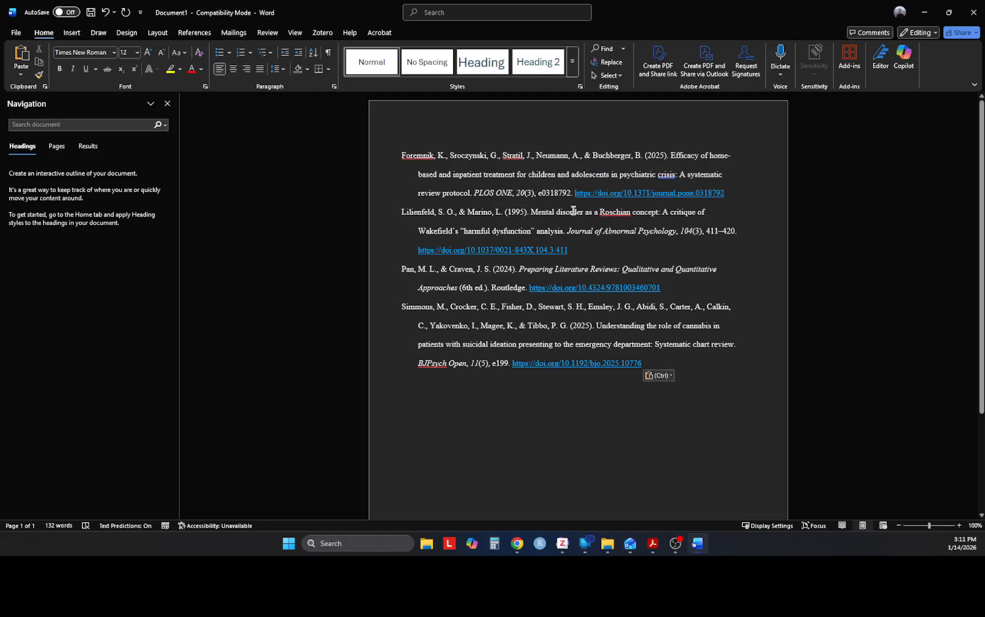
pyautogui.moveTo(538, 194); pyautogui.dragTo(571, 195)
pyautogui.click(588, 229)
pyautogui.rightClick(657, 194)
pyautogui.click(730, 330)
pyautogui.rightClick(609, 197)
pyautogui.click(544, 240)
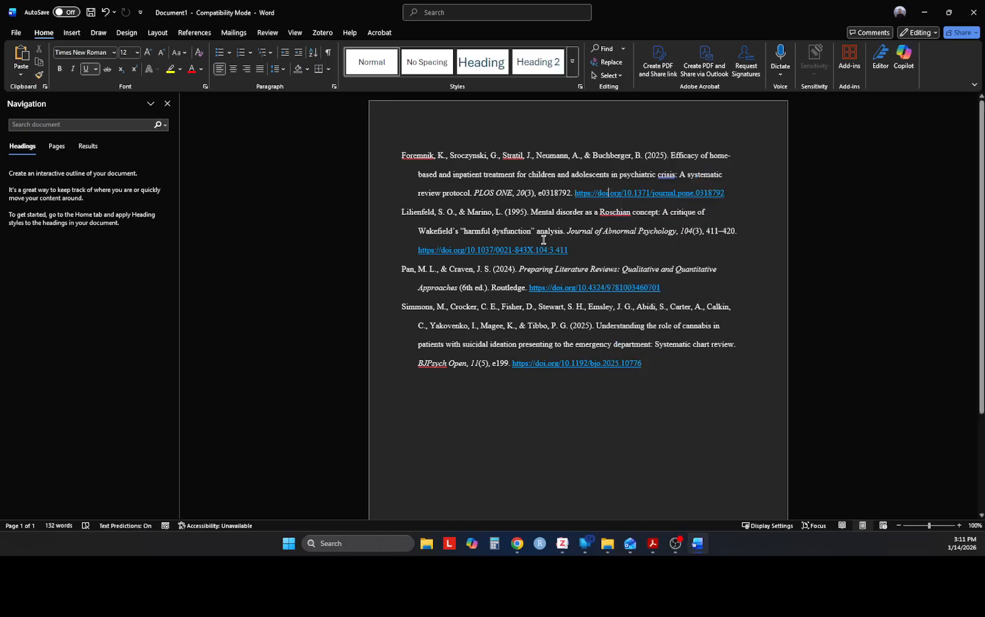
pyautogui.hotkey('ctrl', 'z')
pyautogui.click(602, 258)
# Examine the 2024 book reference, including its title, edition and publisher, in the pasted bibliography
pyautogui.moveTo(405, 267); pyautogui.dragTo(689, 286)
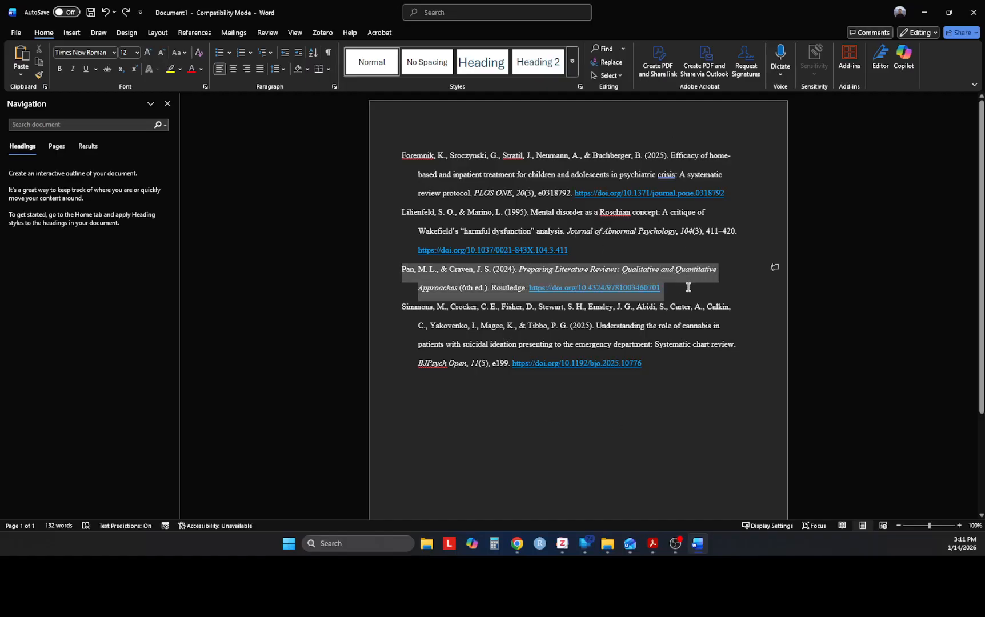
pyautogui.click(630, 325)
pyautogui.moveTo(456, 288); pyautogui.dragTo(524, 292)
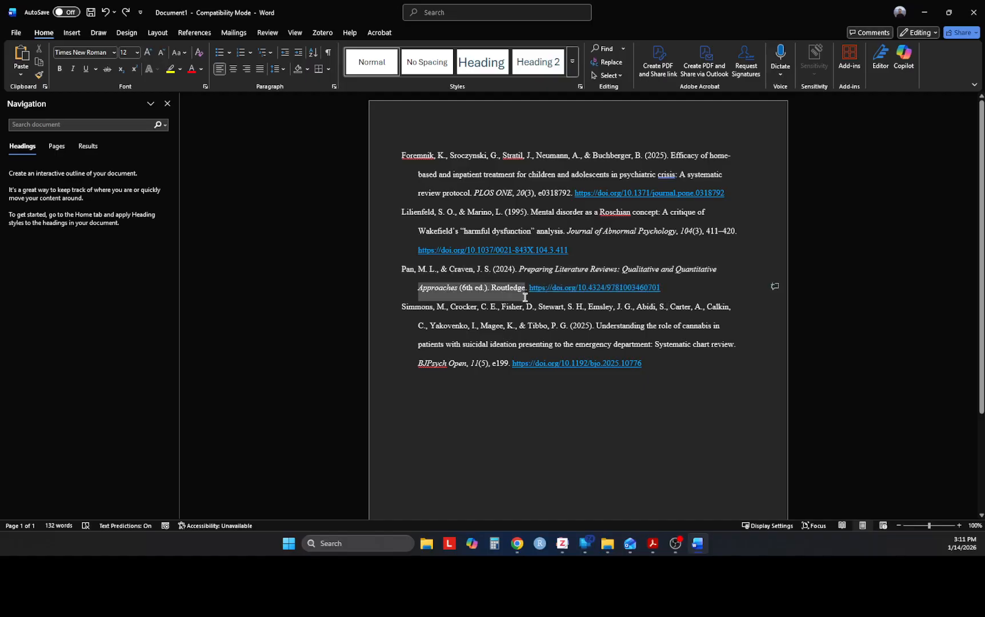
pyautogui.click(711, 288)
pyautogui.moveTo(679, 292); pyautogui.dragTo(362, 276)
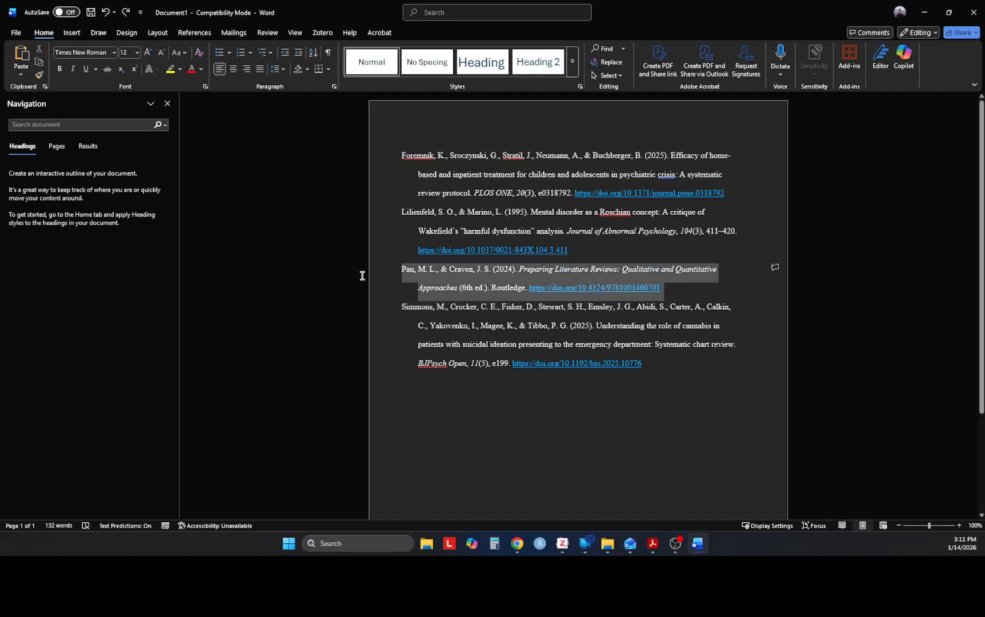
pyautogui.click(695, 385)
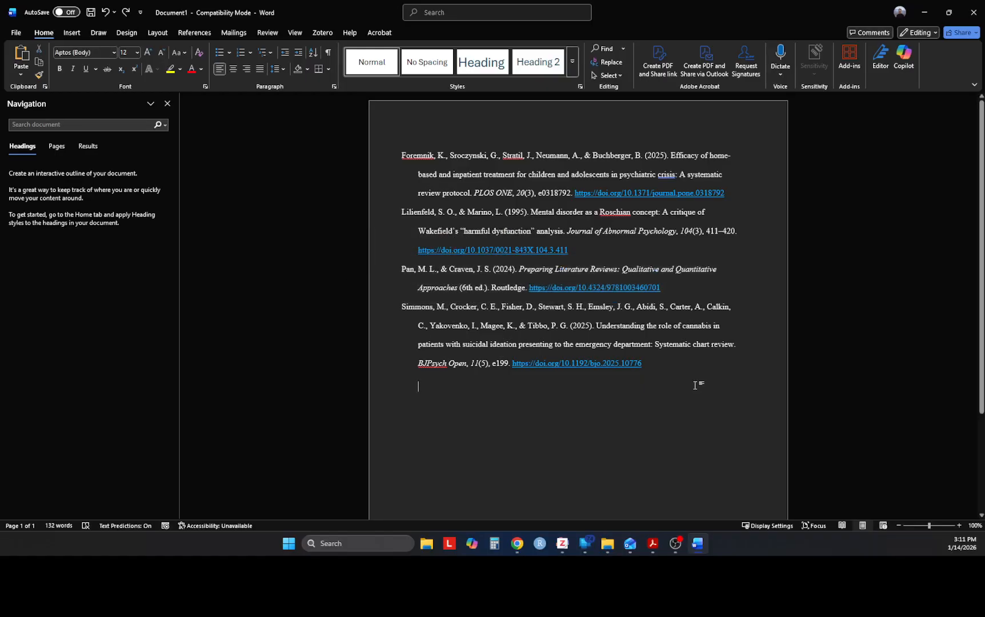